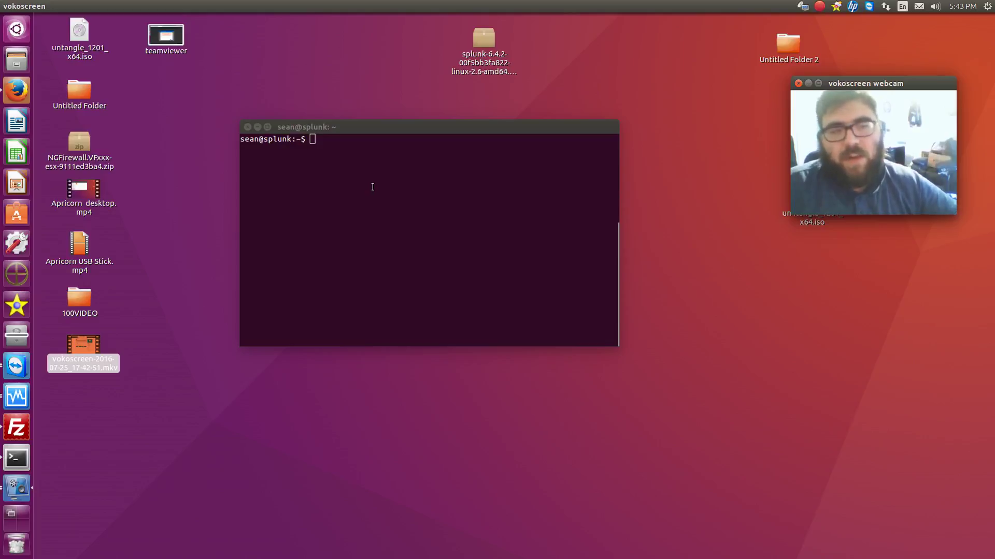
Move the empty terminal window down and to the right on the desktop
{"action": "left_click", "coordinate": [373, 186]}
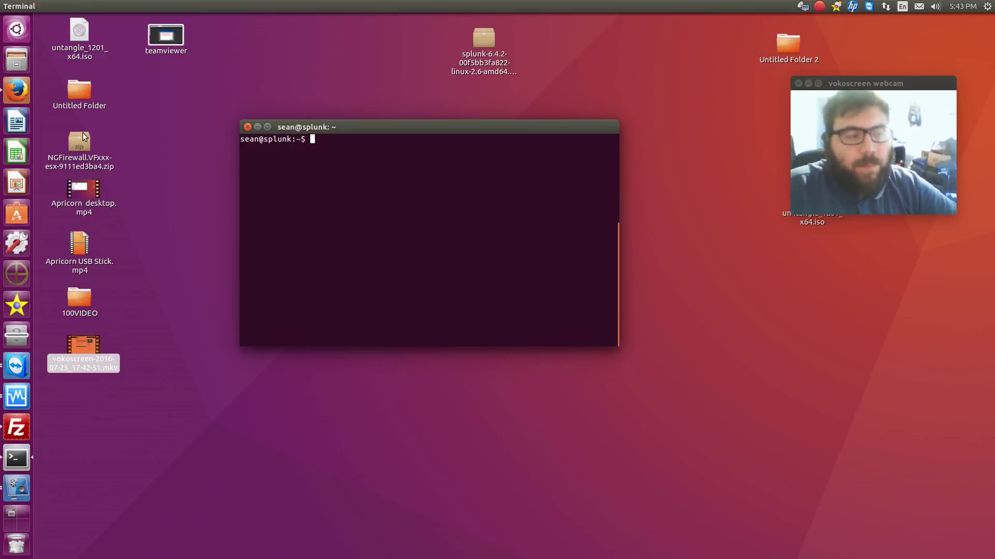
{"action": "left_click", "coordinate": [16, 90]}
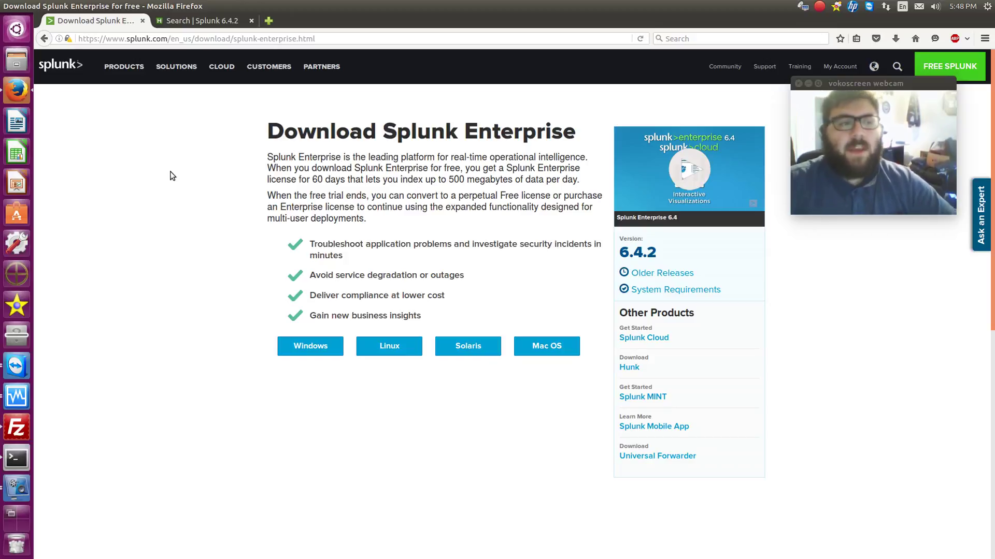
{"action": "key", "text": "ctrl+alt+KP_0"}
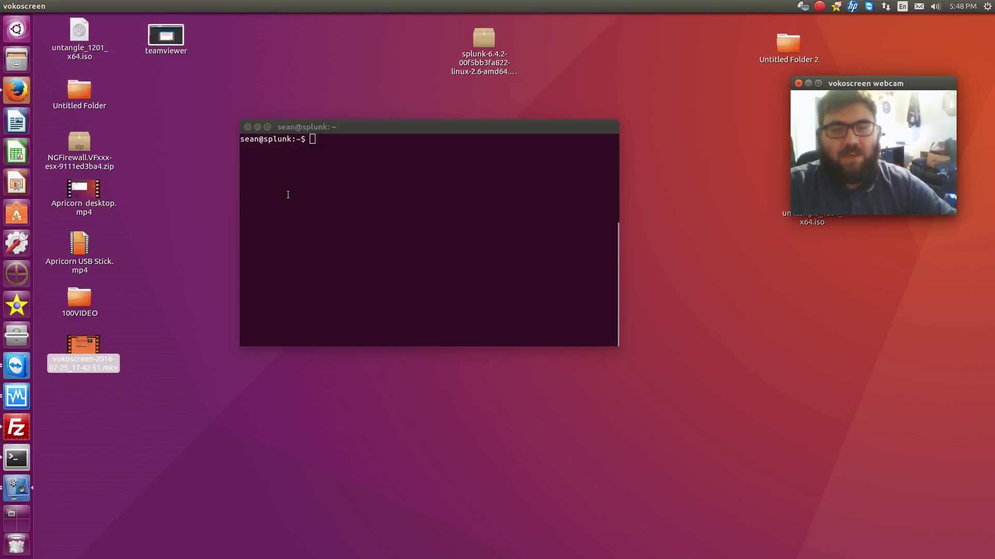
{"action": "left_click_drag", "start_coordinate": [344, 126], "coordinate": [386, 122]}
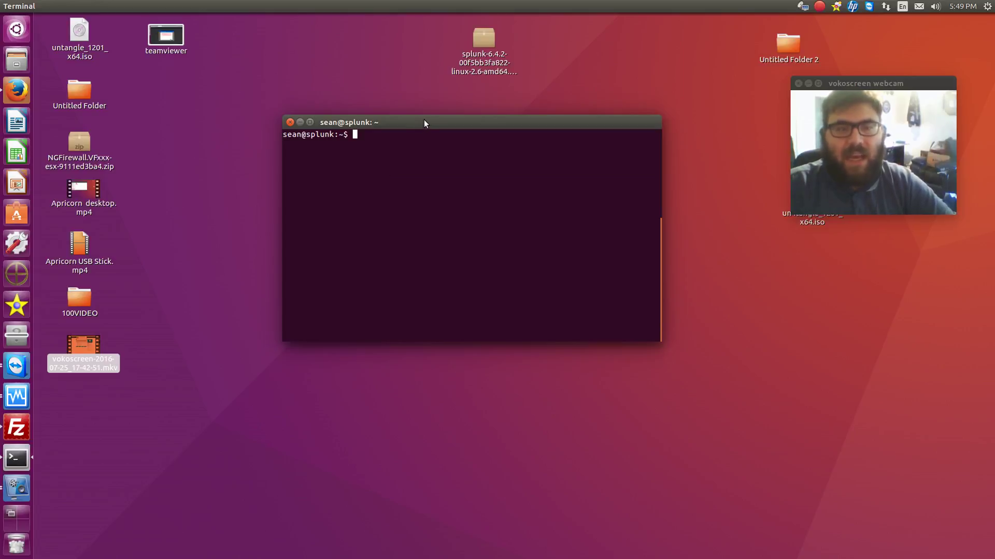
{"action": "left_click", "coordinate": [167, 263]}
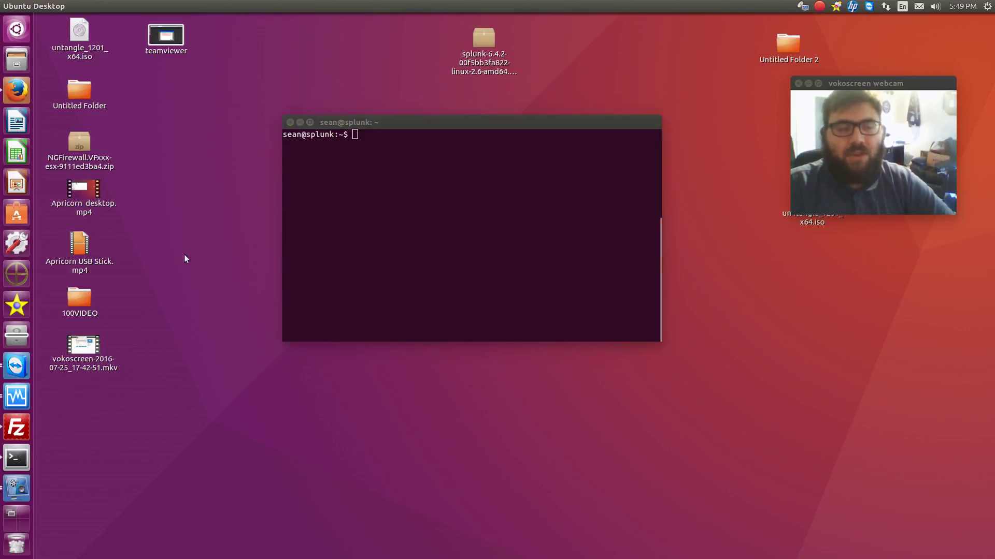
Reconnect FileZilla to 192.168.1.2 in a new second connection tab
{"action": "left_click", "coordinate": [325, 233]}
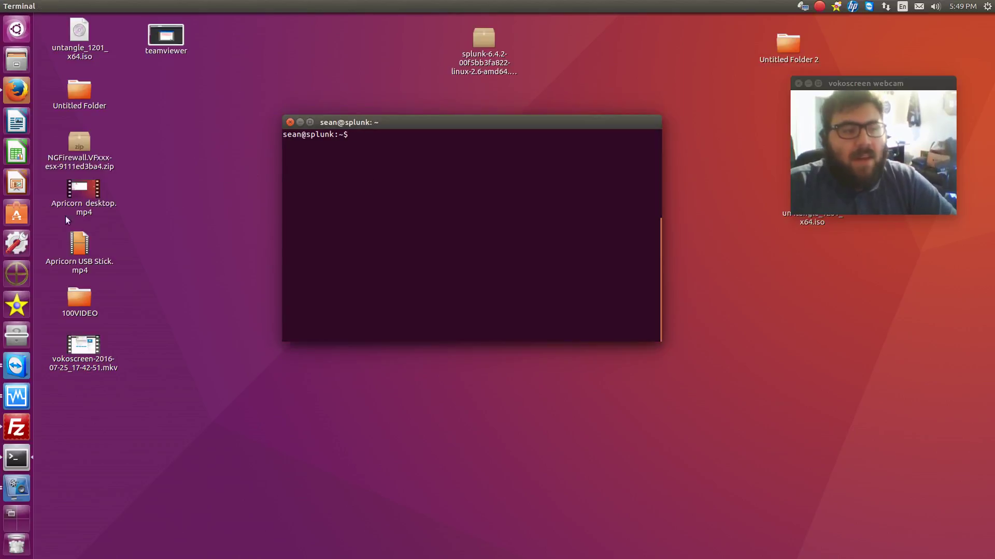
{"action": "left_click", "coordinate": [16, 428]}
{"action": "left_click", "coordinate": [679, 109]}
{"action": "left_click", "coordinate": [710, 352]}
{"action": "scroll", "coordinate": [704, 357], "scroll_direction": "down", "scroll_amount": 10}
{"action": "scroll", "coordinate": [703, 358], "scroll_direction": "up", "scroll_amount": 10}
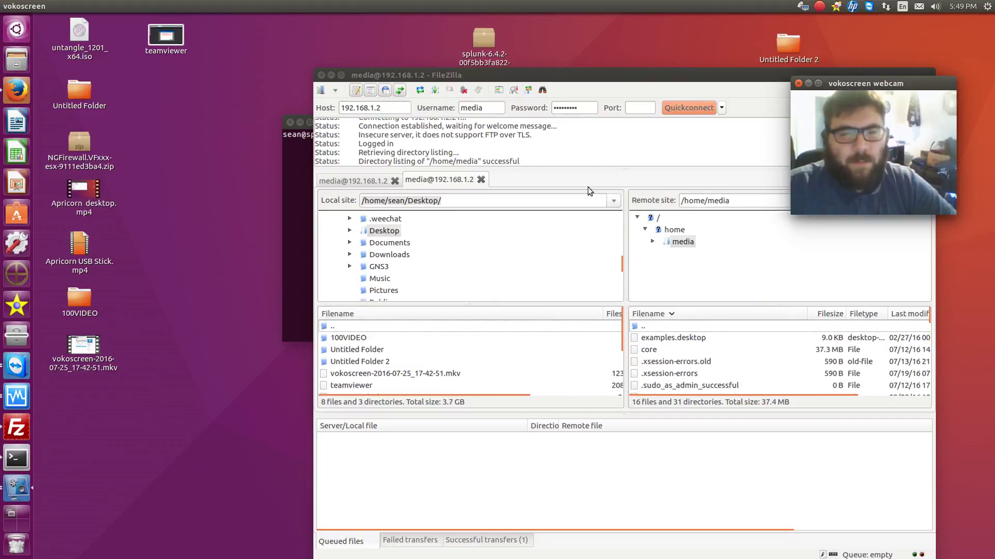
Change the FileZilla host to 192.168.2.6 and replace the username, then retry connecting
{"action": "left_click", "coordinate": [402, 106]}
{"action": "key", "text": "BackSpace"}
{"action": "key", "text": "BackSpace"}
{"action": "key", "text": "BackSpace"}
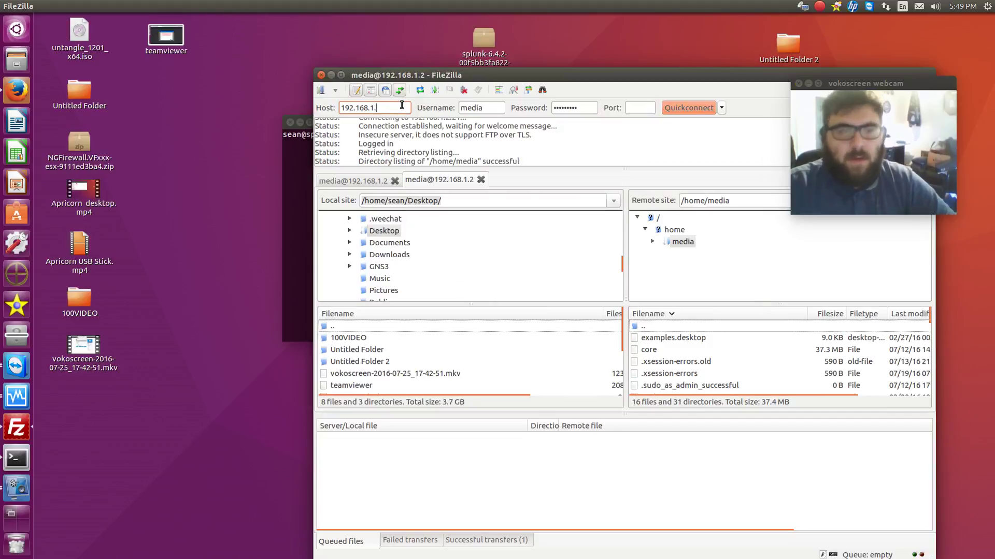
{"action": "type", "text": "2."}
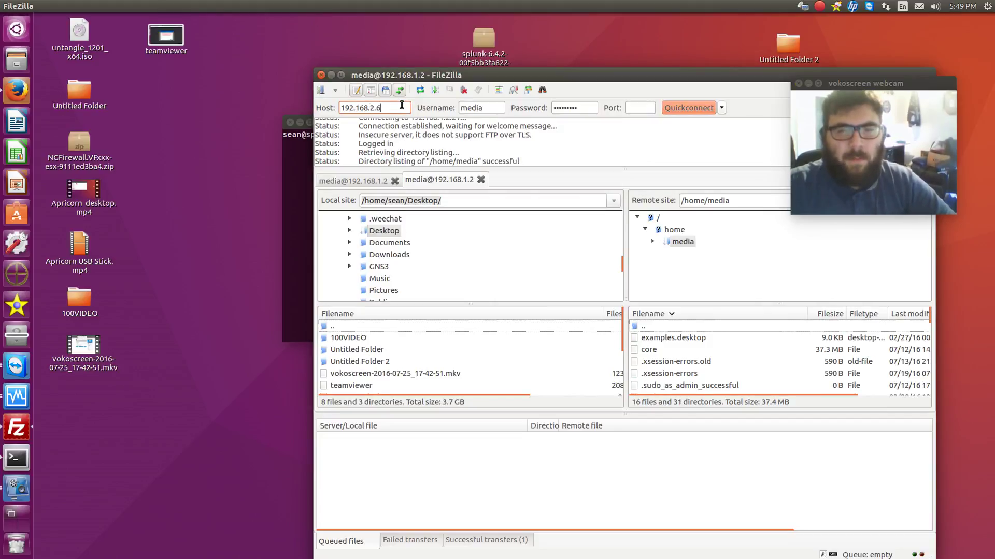
{"action": "key", "text": "Return"}
{"action": "key", "text": "Return"}
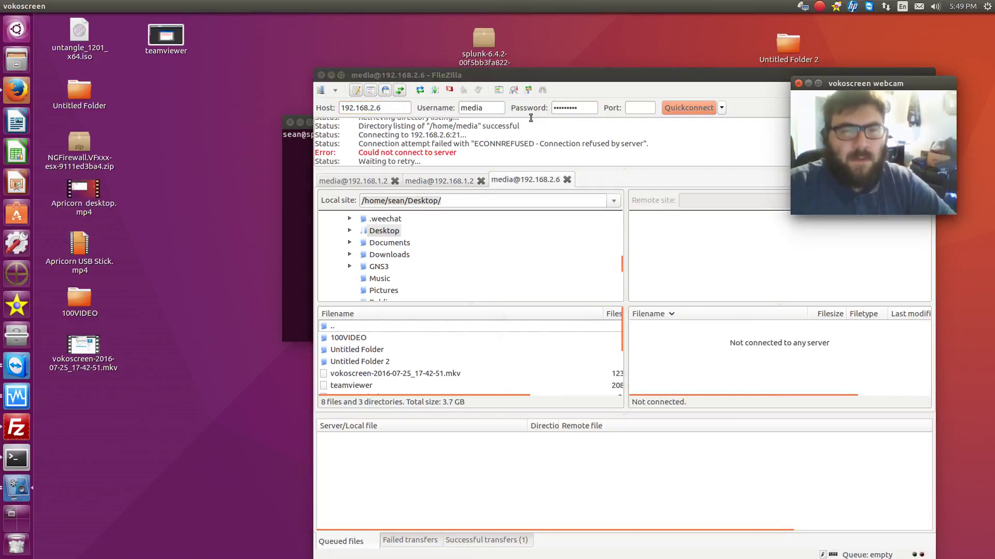
{"action": "double_click", "coordinate": [463, 108]}
{"action": "type", "text": "sean"}
{"action": "key", "text": "Return"}
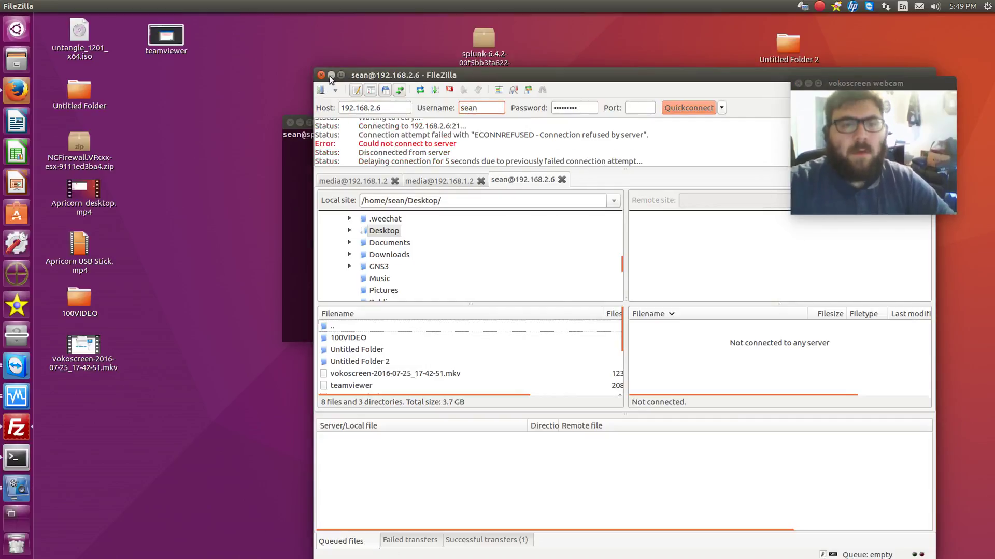
{"action": "left_click", "coordinate": [695, 111]}
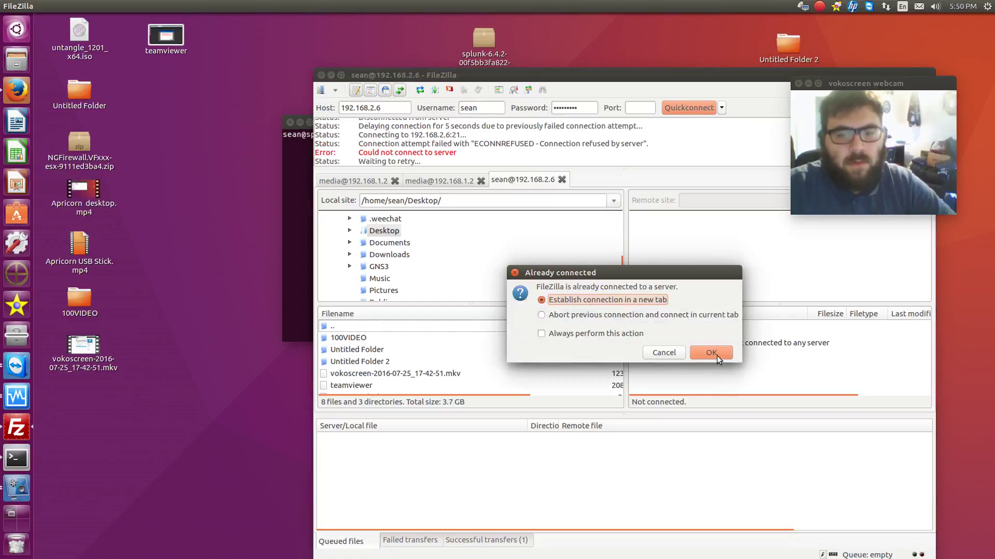
{"action": "left_click", "coordinate": [711, 354]}
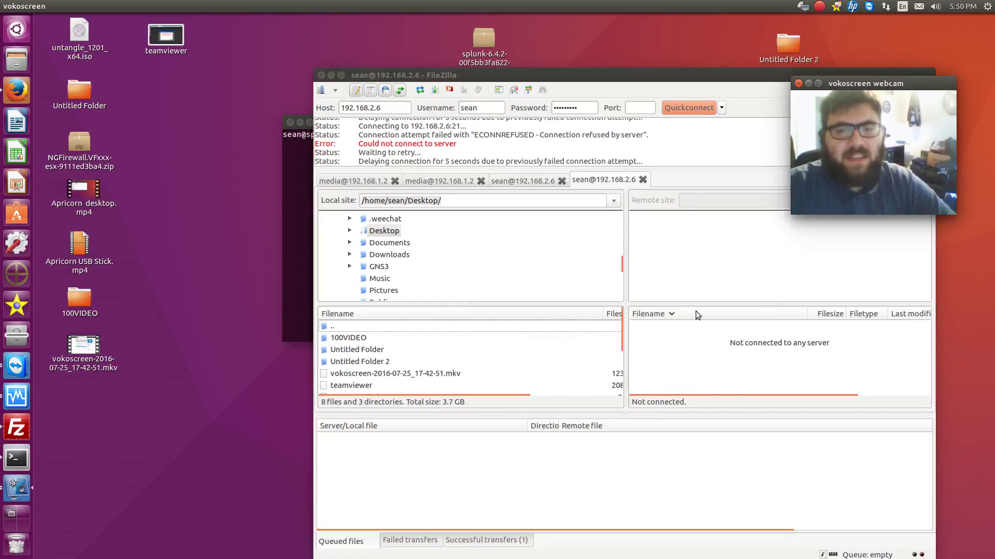
Connect over SFTP on port 22, replacing the previous connection and trusting the host key
{"action": "left_click", "coordinate": [641, 108]}
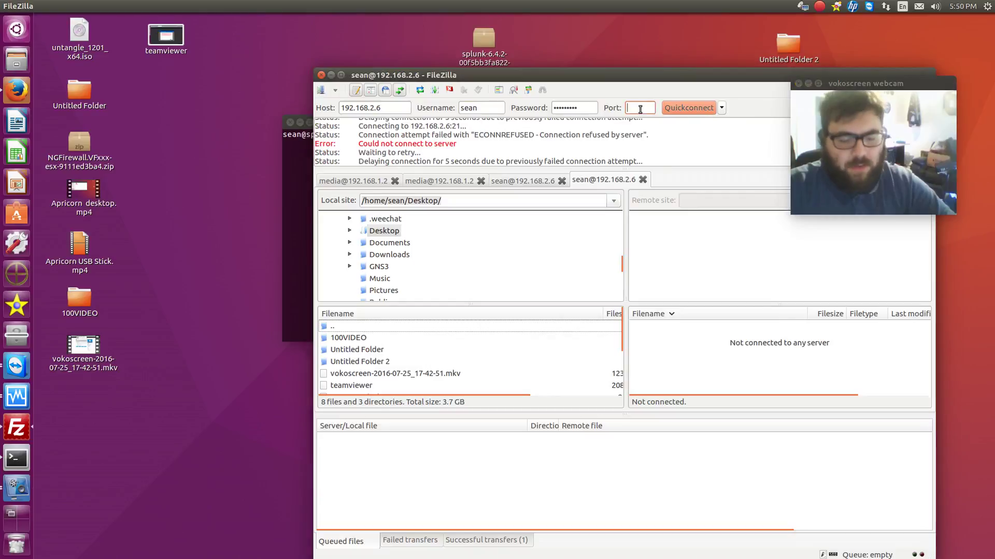
{"action": "type", "text": "22"}
{"action": "left_click", "coordinate": [688, 107]}
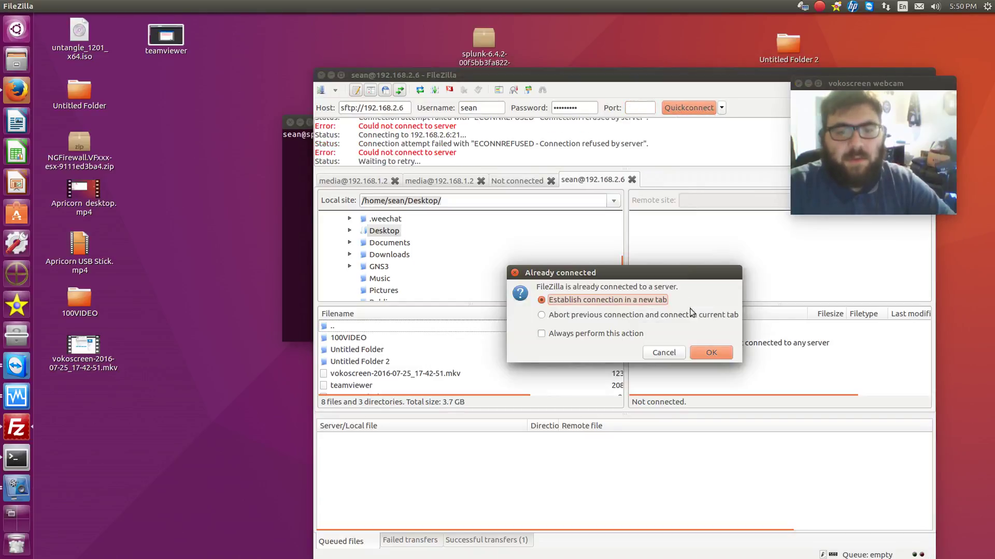
{"action": "left_click", "coordinate": [692, 315]}
{"action": "left_click", "coordinate": [711, 353]}
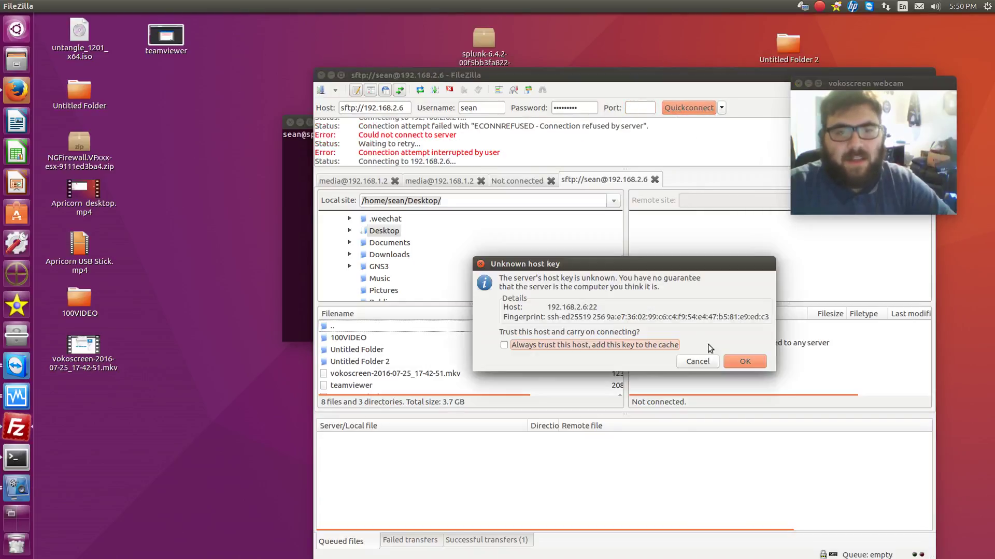
{"action": "left_click", "coordinate": [745, 361]}
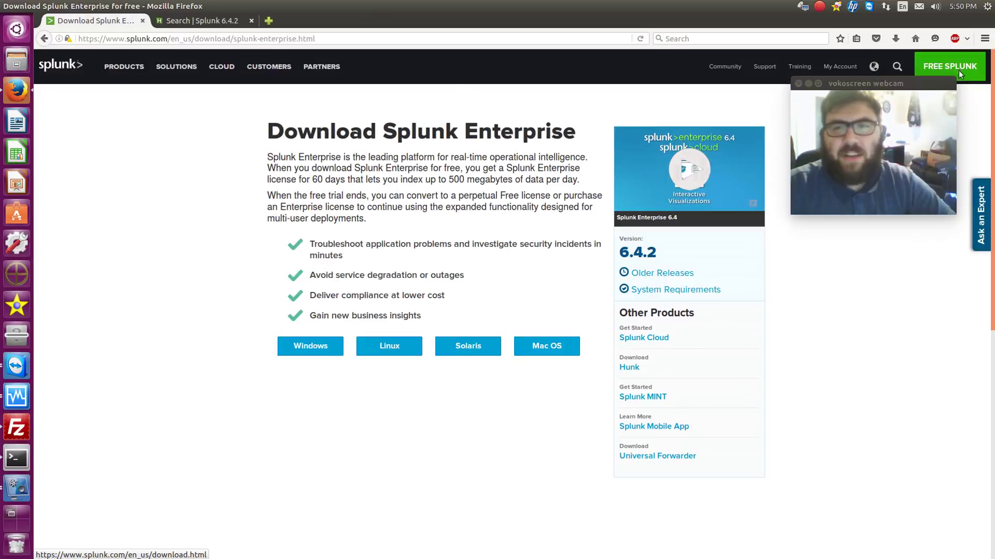
Minimise the Firefox Splunk download page so FileZilla is visible again
{"action": "mouse_move", "coordinate": [890, 85]}
{"action": "left_mouse_down"}
{"action": "mouse_move", "coordinate": [804, 87]}
{"action": "mouse_move", "coordinate": [873, 87]}
{"action": "left_mouse_up"}
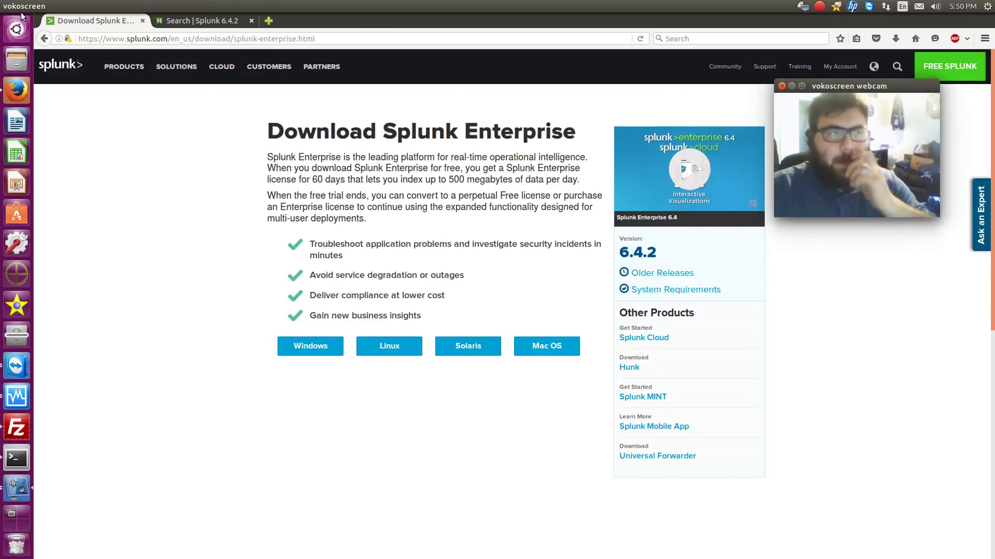
{"action": "left_click", "coordinate": [84, 158]}
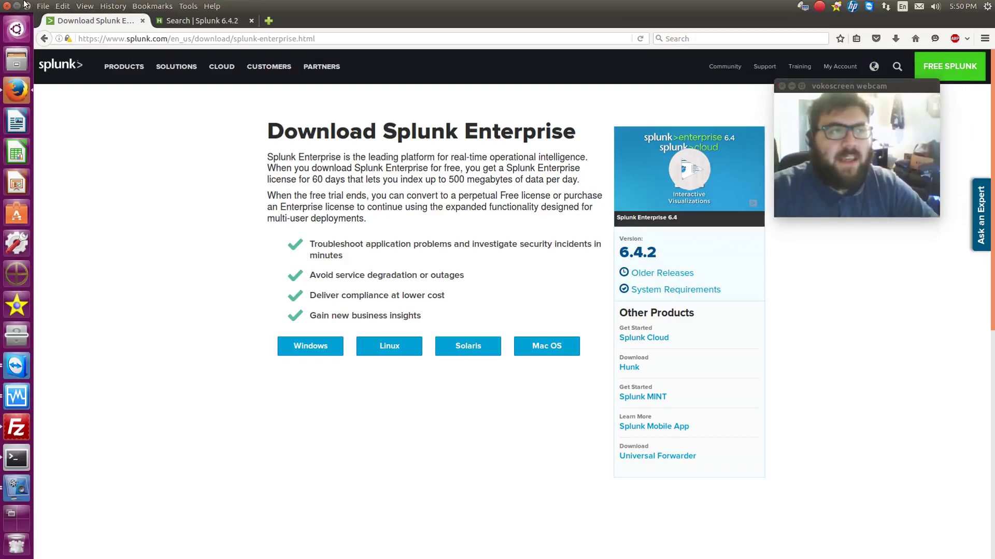
{"action": "left_click", "coordinate": [17, 6]}
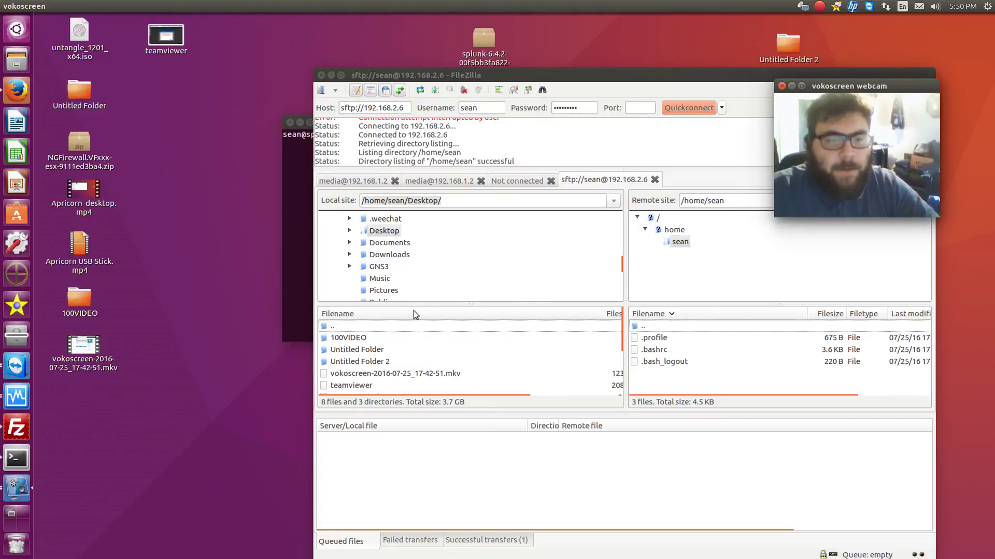
Upload splunk-6.4.2-00f5bb3fa822-linux-2.6-amd64.deb from the local Desktop list to the server
{"action": "scroll", "coordinate": [403, 238], "scroll_direction": "up", "scroll_amount": 2}
{"action": "scroll", "coordinate": [403, 238], "scroll_direction": "down", "scroll_amount": 2}
{"action": "scroll", "coordinate": [421, 338], "scroll_direction": "down", "scroll_amount": 2}
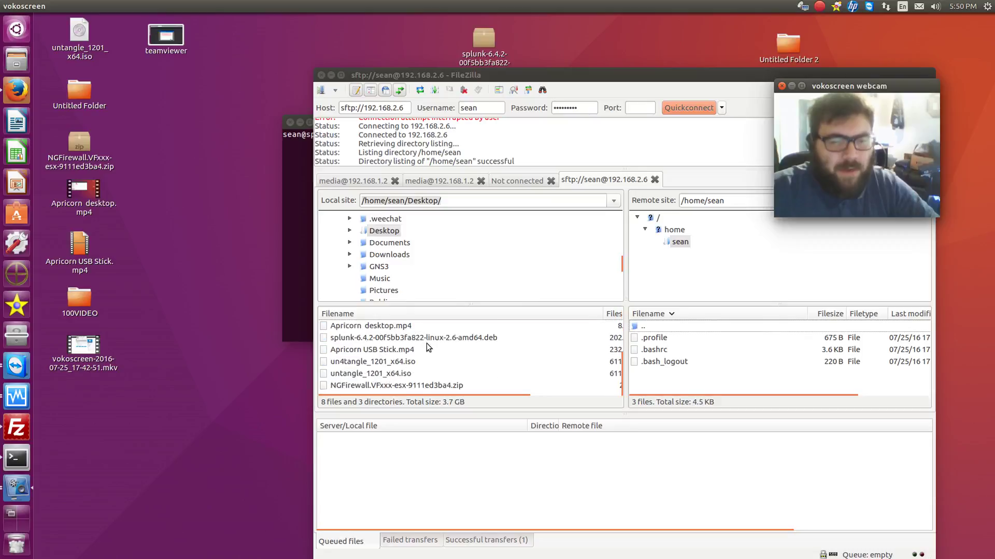
{"action": "double_click", "coordinate": [386, 338]}
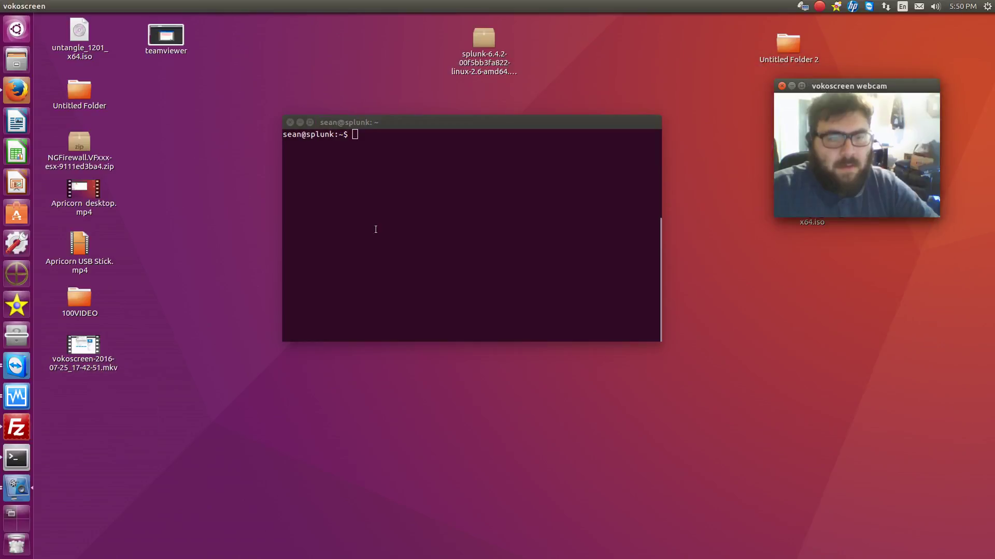
Bring the terminal forward and list the home folder with ls
{"action": "left_click", "coordinate": [331, 75]}
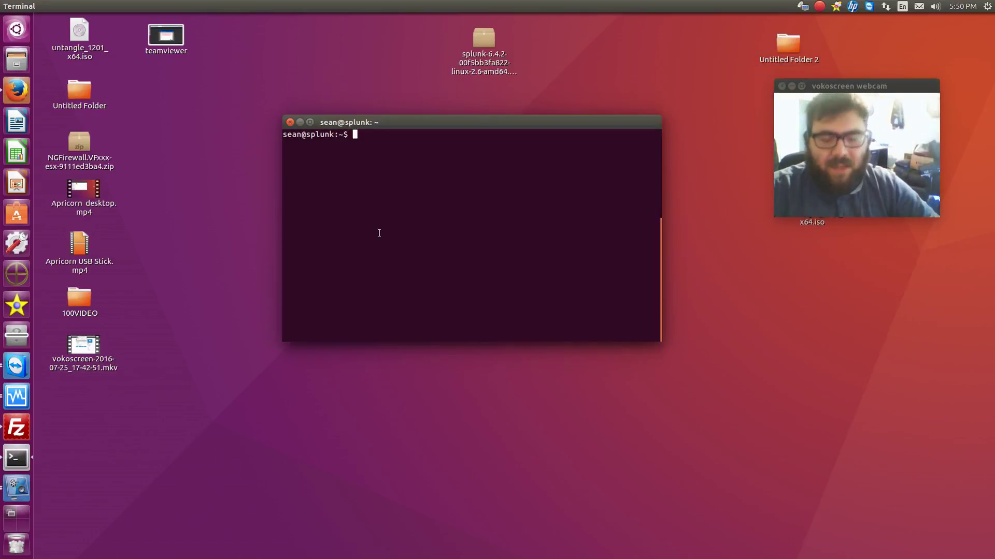
{"action": "type", "text": "ls"}
{"action": "key", "text": "Return"}
{"action": "key", "text": "Return"}
{"action": "key", "text": "Return"}
Install the Splunk 6.4.2 .deb with sudo dpkg -i, entering the sudo password
{"action": "type", "text": "sudo "}
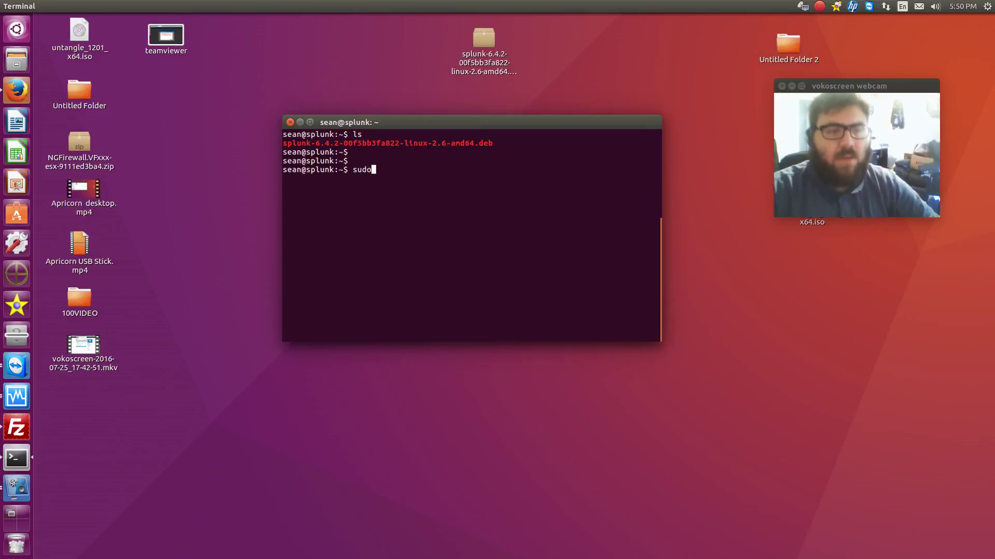
{"action": "type", "text": "dpk"}
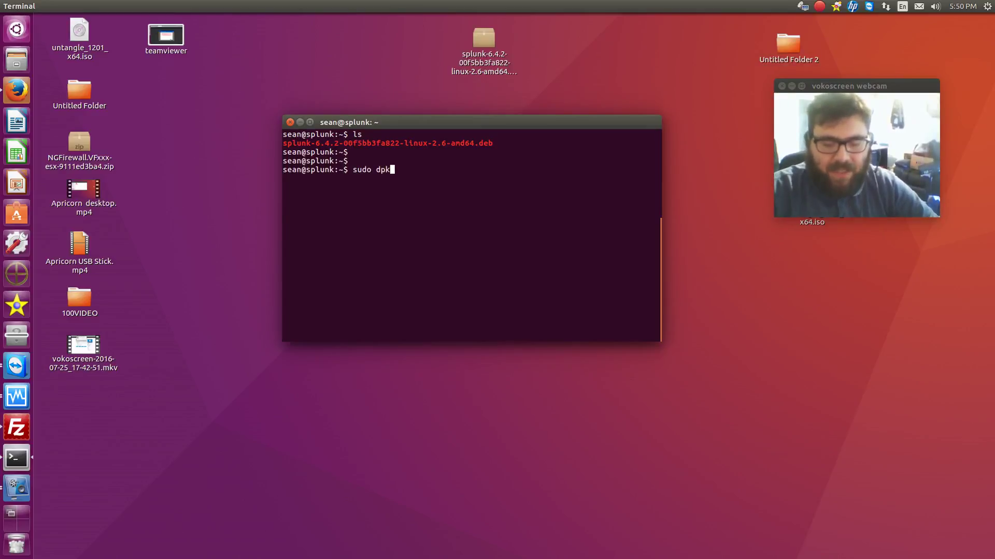
{"action": "type", "text": "g -i "}
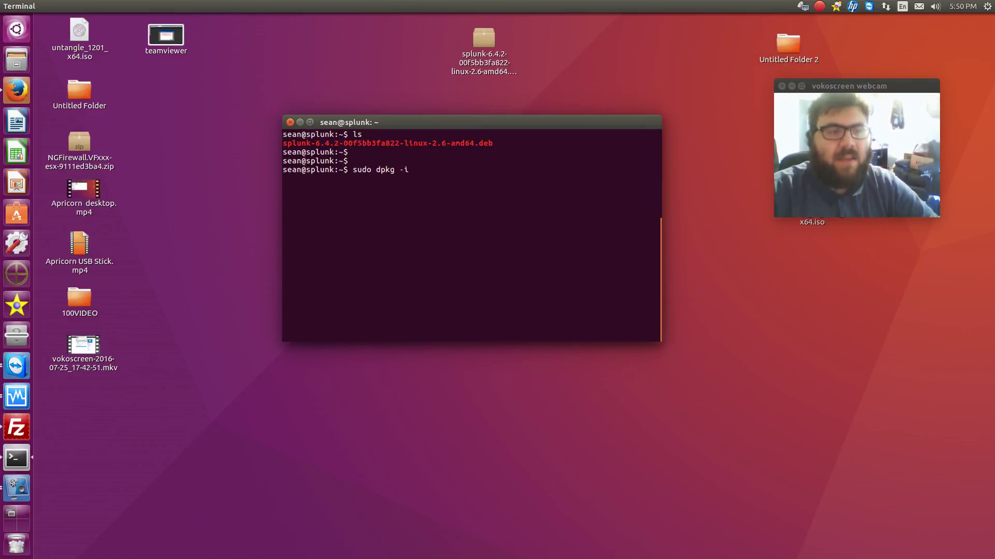
{"action": "type", "text": "spl"}
{"action": "key", "text": "Tab"}
{"action": "key", "text": "Return"}
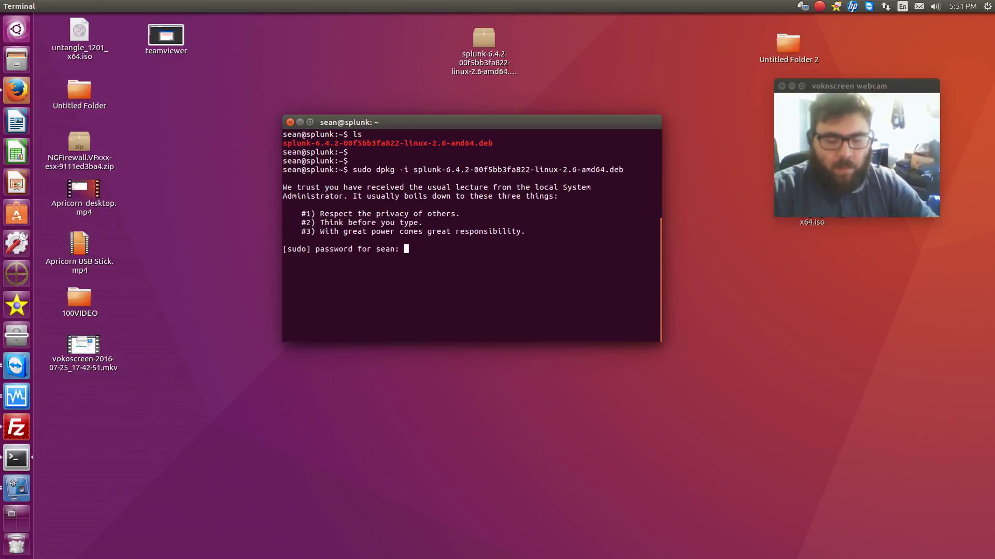
{"action": "key", "text": "Return"}
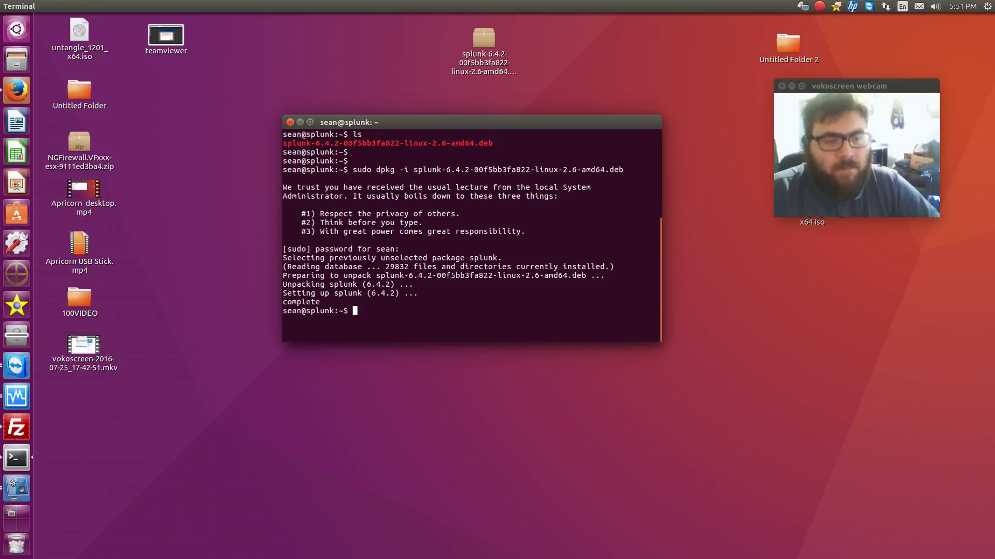
{"action": "key", "text": "Return"}
{"action": "key", "text": "Return"}
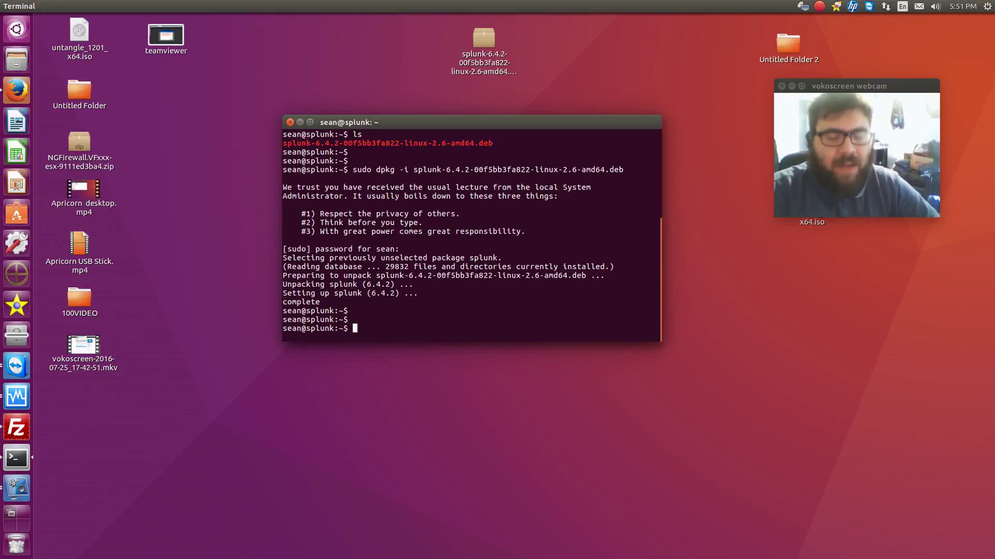
Change into /opt/splunk and list its contents
{"action": "type", "text": "cd /"}
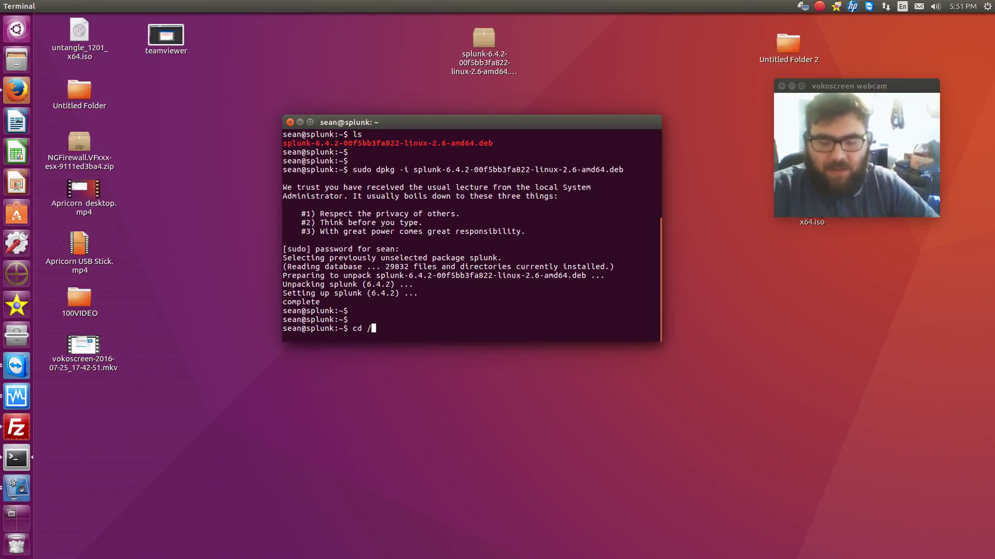
{"action": "type", "text": "opt/sh"}
{"action": "key", "text": "BackSpace"}
{"action": "type", "text": "p"}
{"action": "key", "text": "Tab"}
{"action": "key", "text": "Return"}
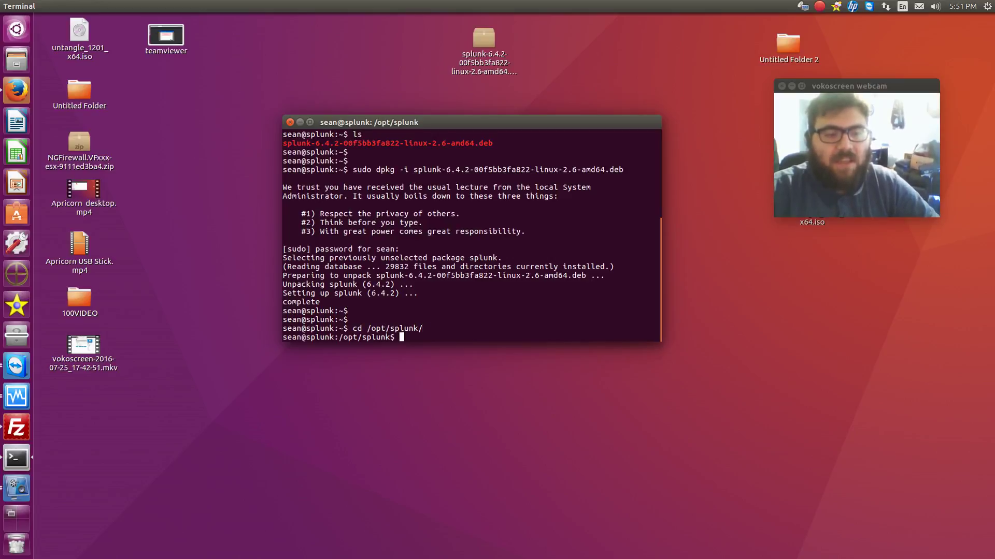
{"action": "type", "text": "ls"}
{"action": "key", "text": "Return"}
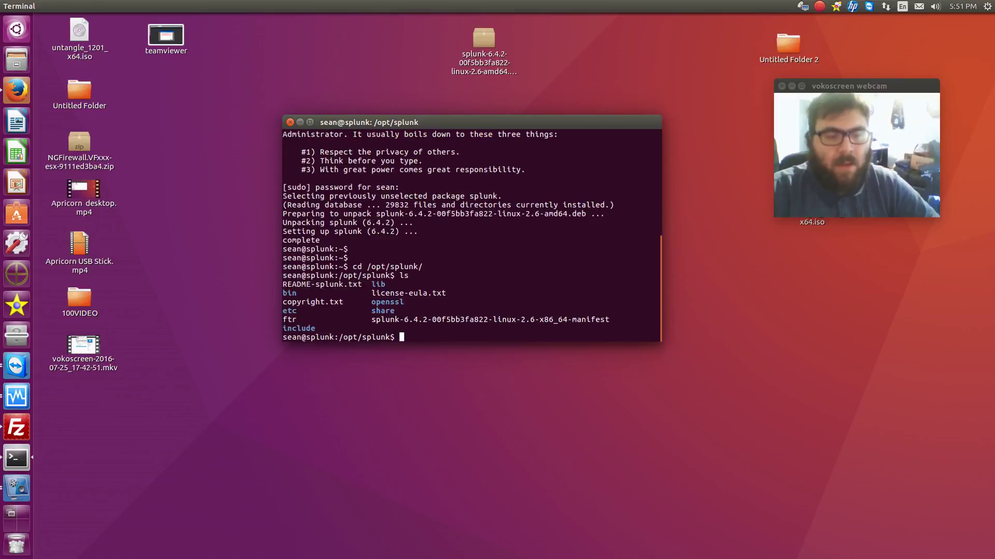
Change into the bin folder and list the Splunk programs
{"action": "type", "text": "cd b"}
{"action": "key", "text": "Tab"}
{"action": "key", "text": "Return"}
{"action": "type", "text": "ls"}
{"action": "key", "text": "Return"}
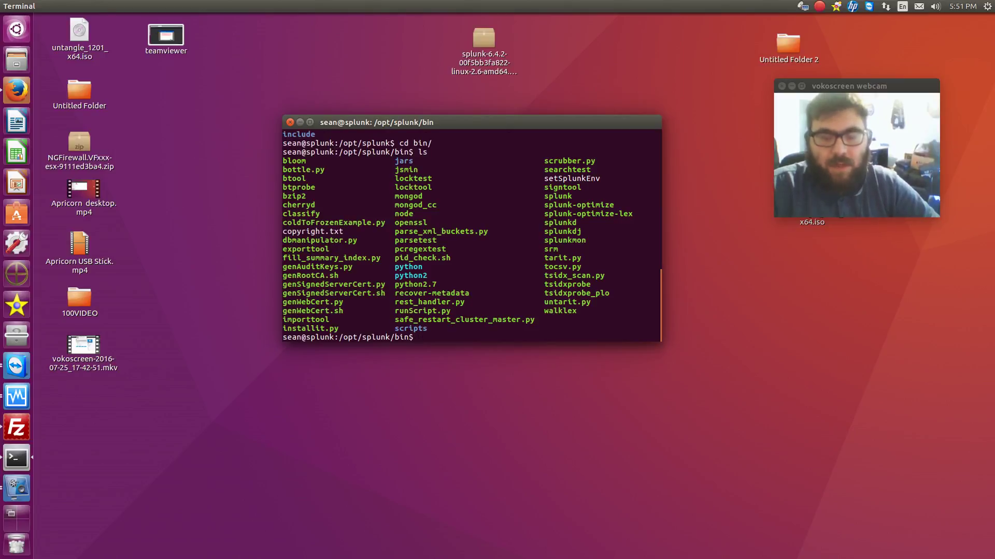
Run sudo ./splunk start, page through the license and accept it with y
{"action": "type", "text": "sudo"}
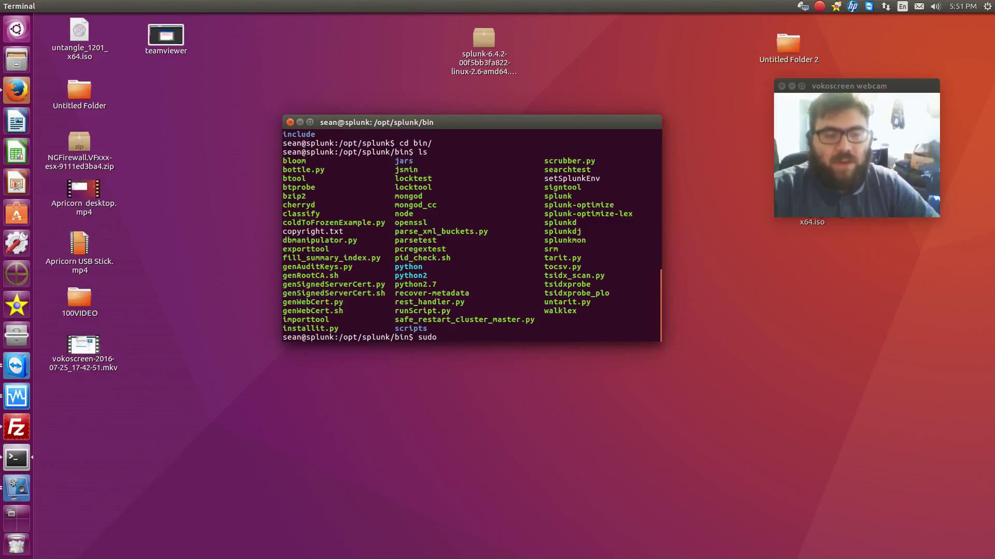
{"action": "type", "text": " ./splunk start"}
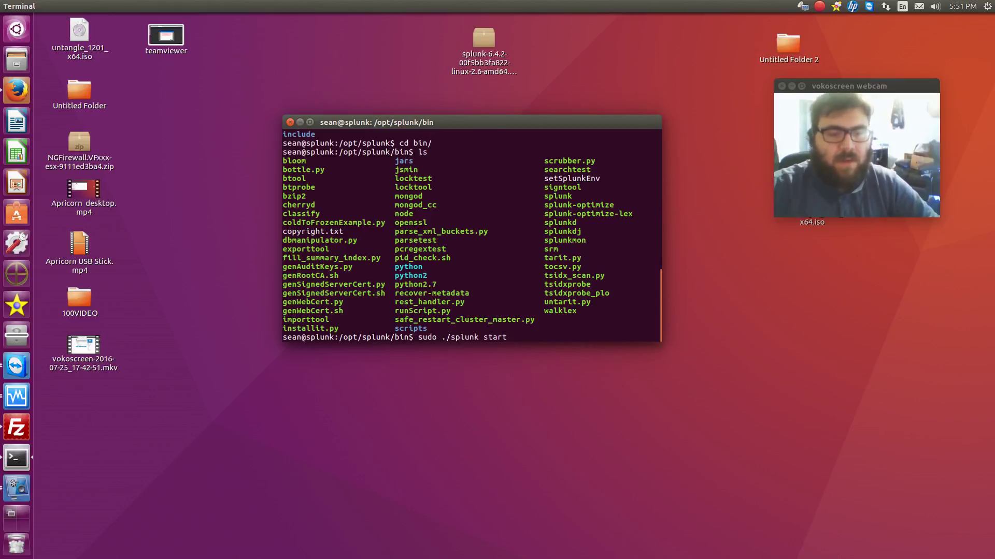
{"action": "key", "text": "Return"}
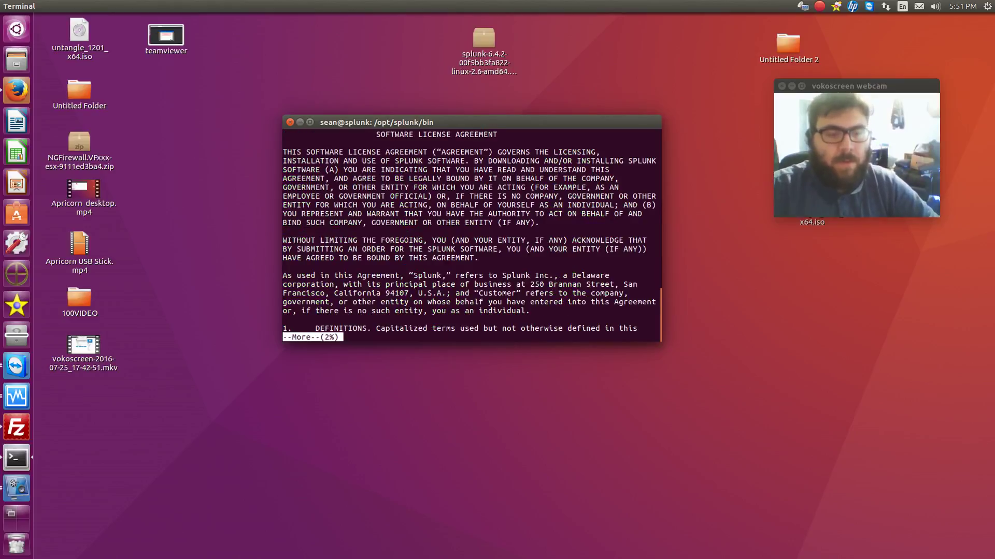
{"action": "key", "text": "space"}
{"action": "key", "text": "space"}
{"action": "key", "text": "space"}
{"action": "key", "text": "space"}
{"action": "key", "text": "space"}
{"action": "key", "text": "space"}
{"action": "key", "text": "space"}
{"action": "key", "text": "space"}
{"action": "key", "text": "space"}
{"action": "key", "text": "space"}
{"action": "key", "text": "space"}
{"action": "key", "text": "space"}
{"action": "key", "text": "space"}
{"action": "key", "text": "space"}
{"action": "key", "text": "Return"}
{"action": "type", "text": "y"}
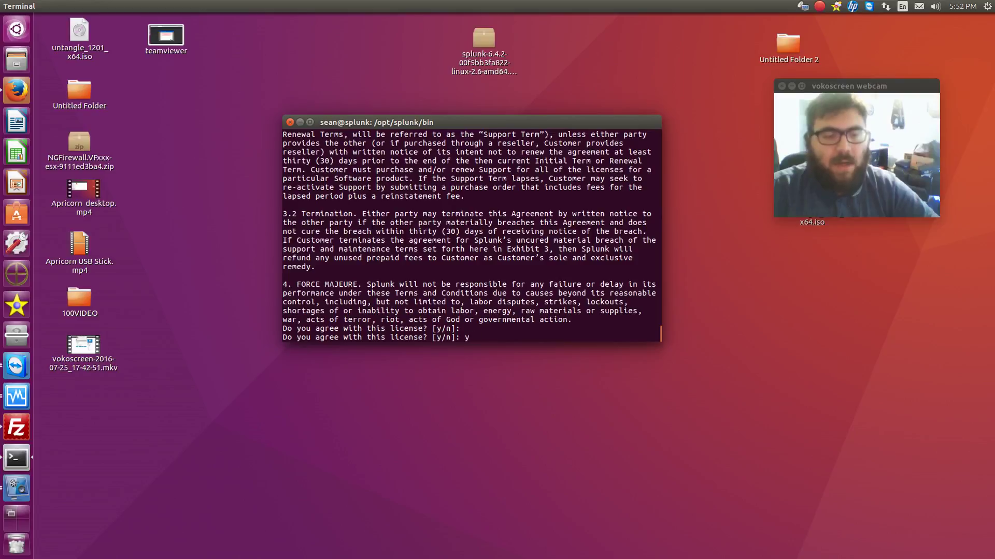
{"action": "key", "text": "Return"}
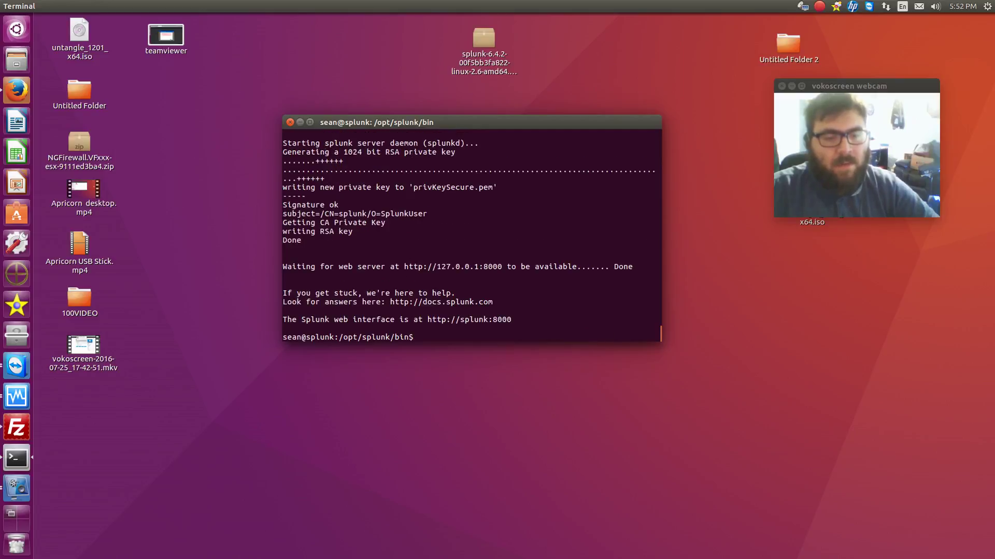
{"action": "key", "text": "Return"}
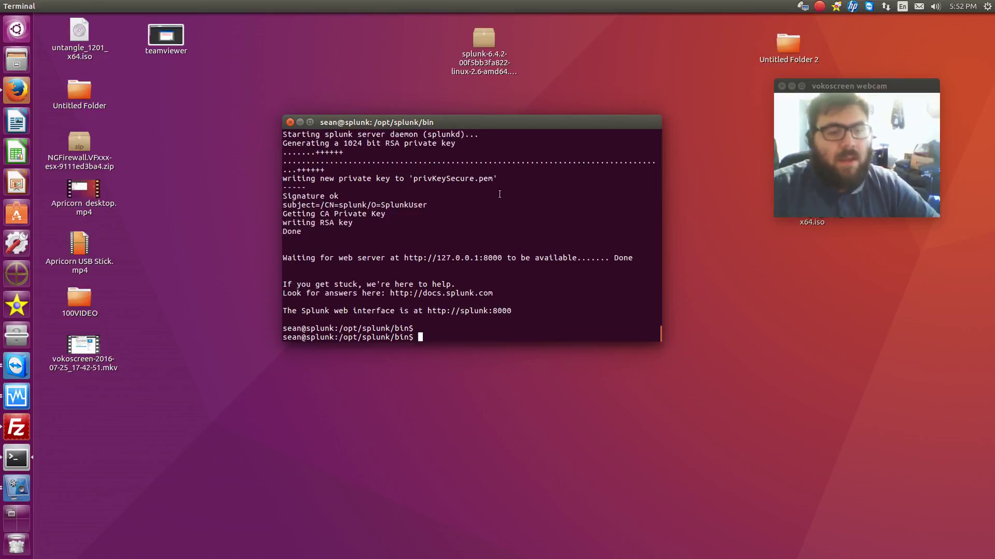
Load 192.168.2.6:8000 in a new Firefox tab to reach the Splunk login page
{"action": "left_click", "coordinate": [17, 91]}
{"action": "left_click", "coordinate": [270, 22]}
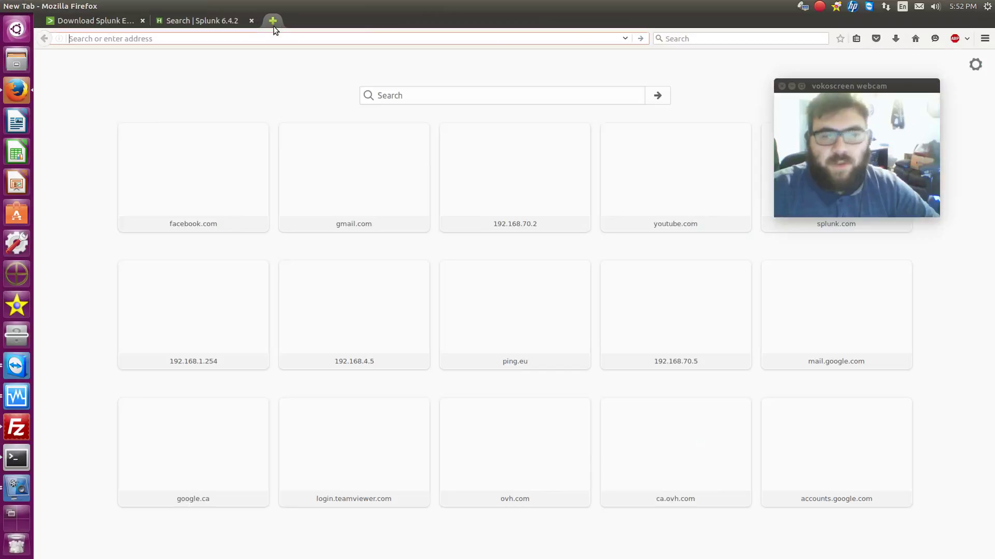
{"action": "type", "text": "192.168."}
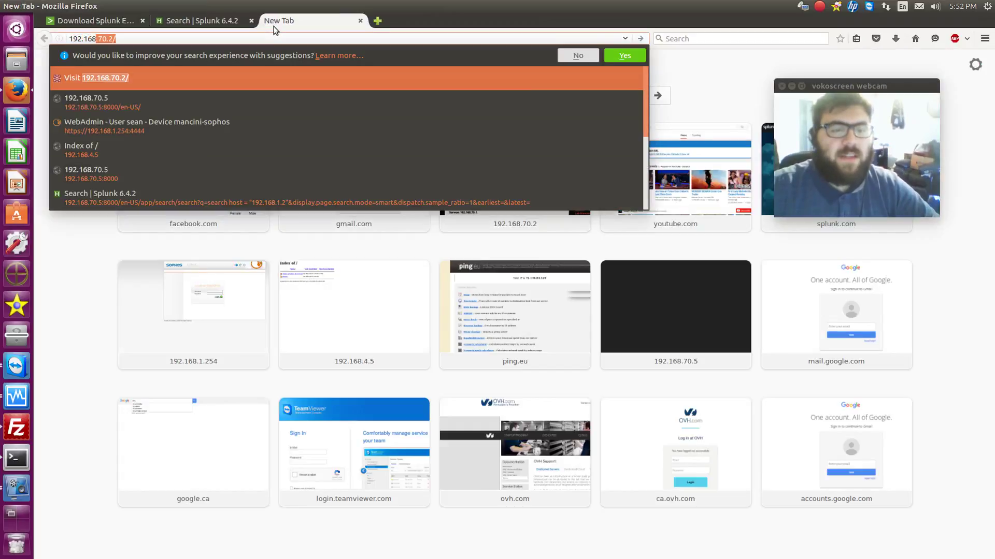
{"action": "type", "text": "2.6"}
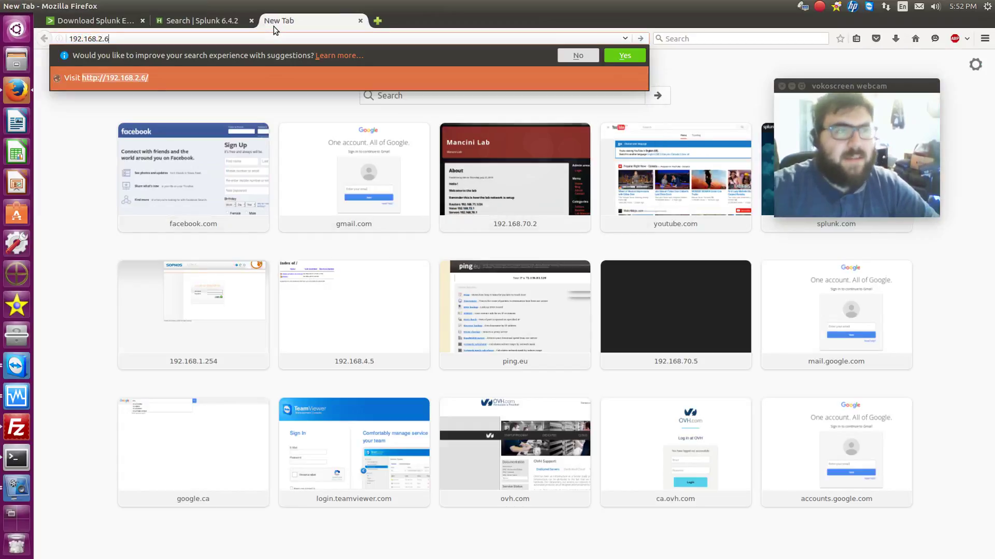
{"action": "type", "text": ":8000"}
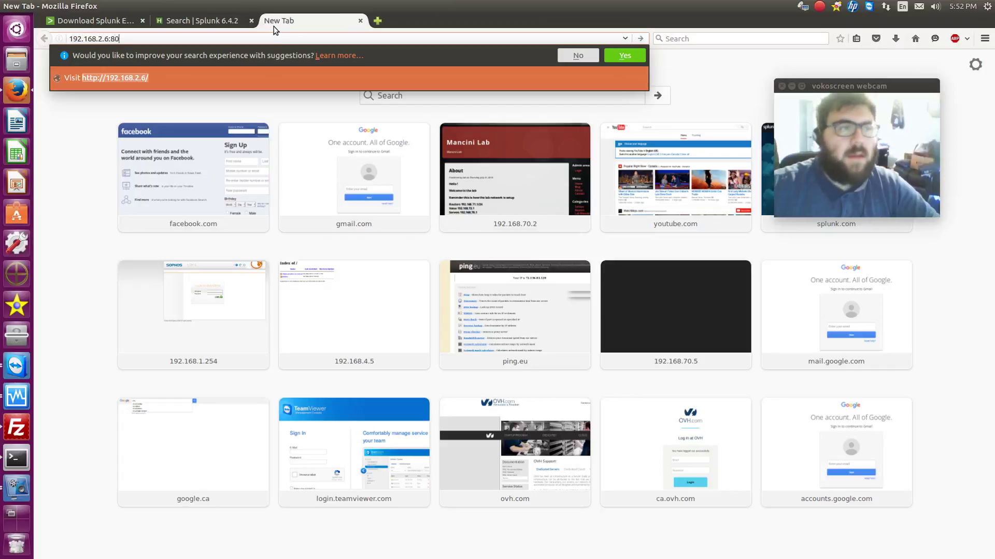
{"action": "key", "text": "Return"}
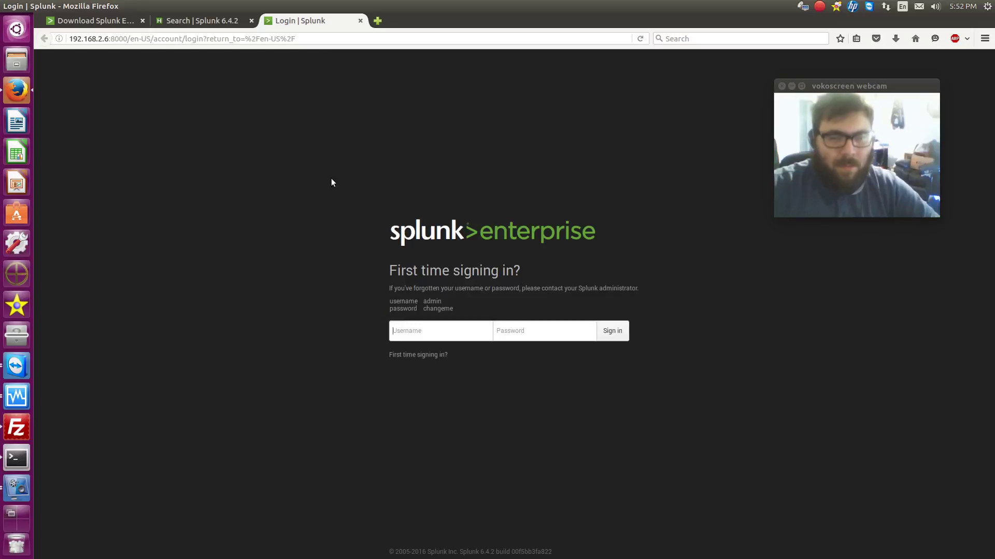
Sign in as admin with the default password, then enter and confirm a new admin password
{"action": "type", "text": "admin"}
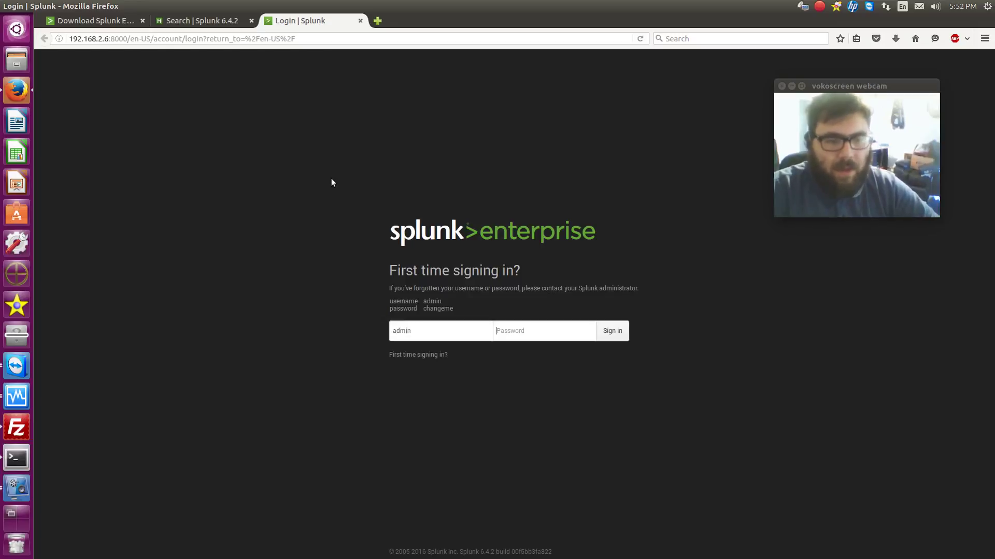
{"action": "type", "text": "c"}
{"action": "key", "text": "BackSpace"}
{"action": "key", "text": "BackSpace"}
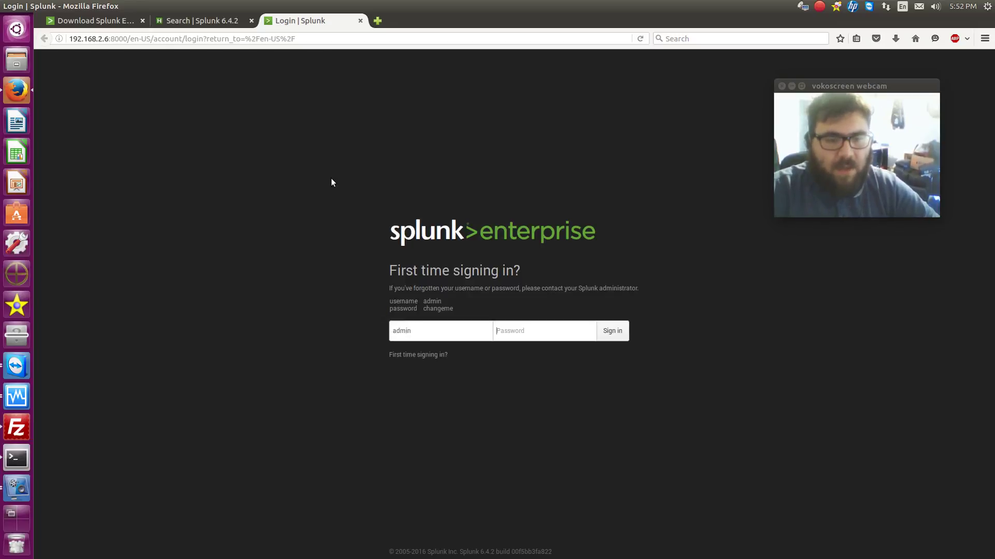
{"action": "type", "text": "c"}
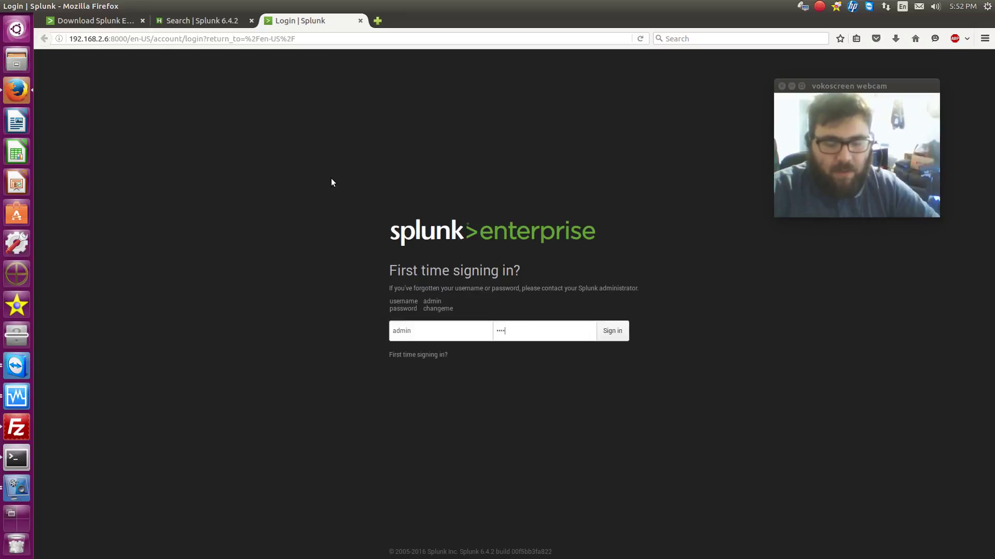
{"action": "type", "text": "hangeme"}
{"action": "key", "text": "Return"}
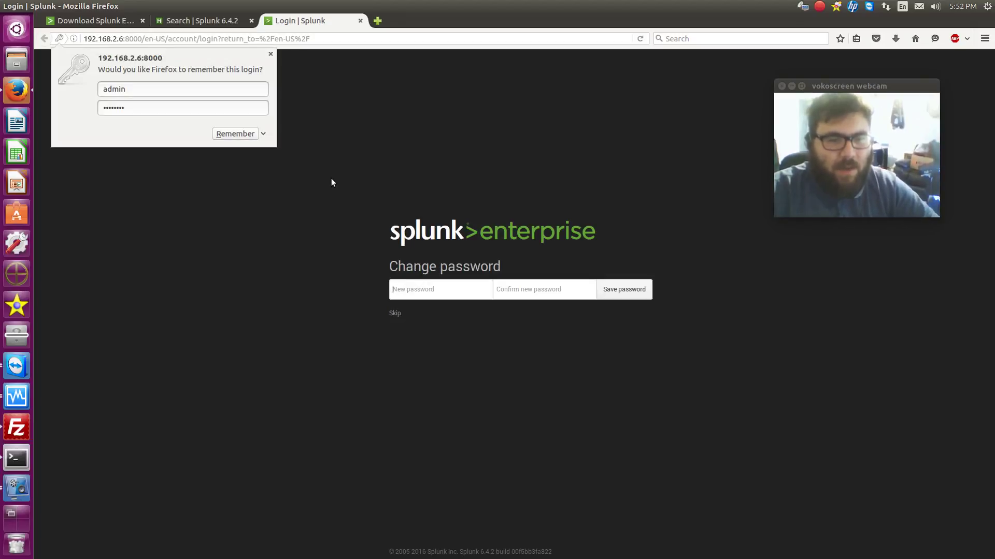
{"action": "type", "text": "changeme1"}
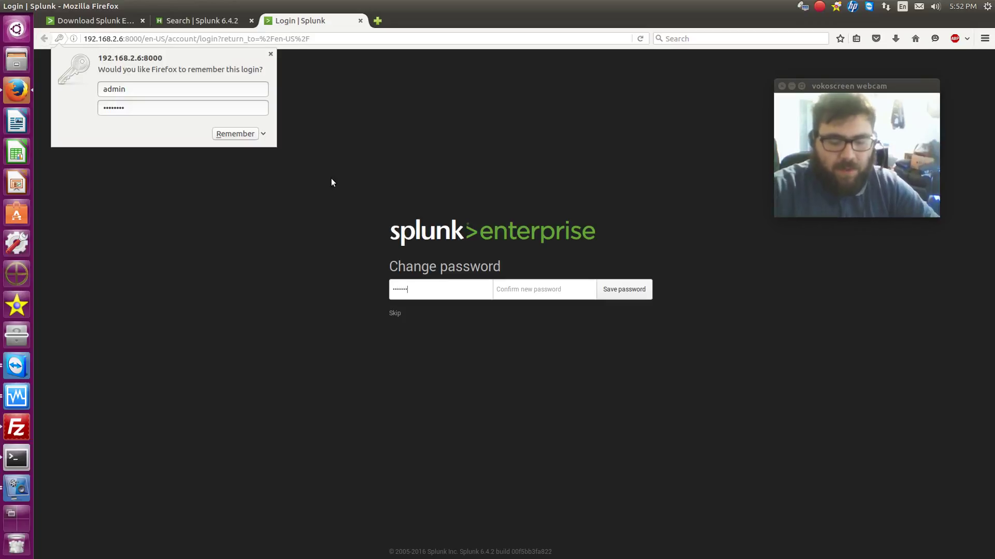
{"action": "type", "text": "changeme1"}
{"action": "key", "text": "Return"}
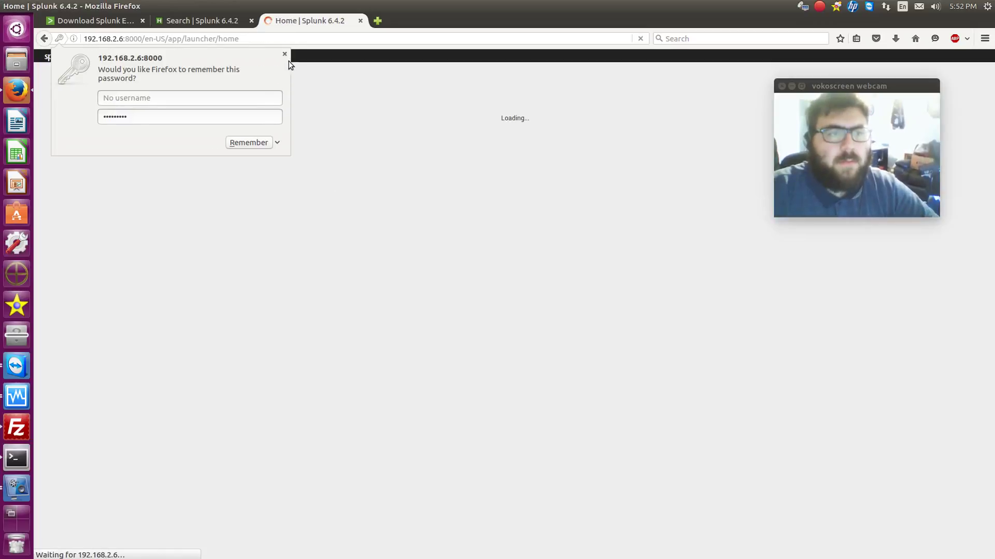
Dismiss Firefox's save-password prompt and open the Splunk Settings menu
{"action": "left_click", "coordinate": [284, 54]}
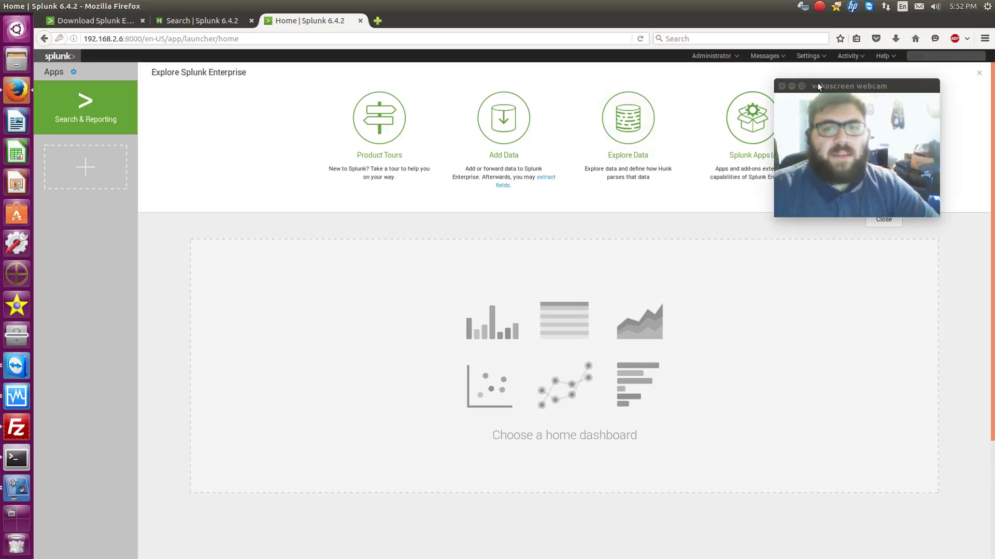
{"action": "left_click_drag", "start_coordinate": [839, 100], "coordinate": [853, 239]}
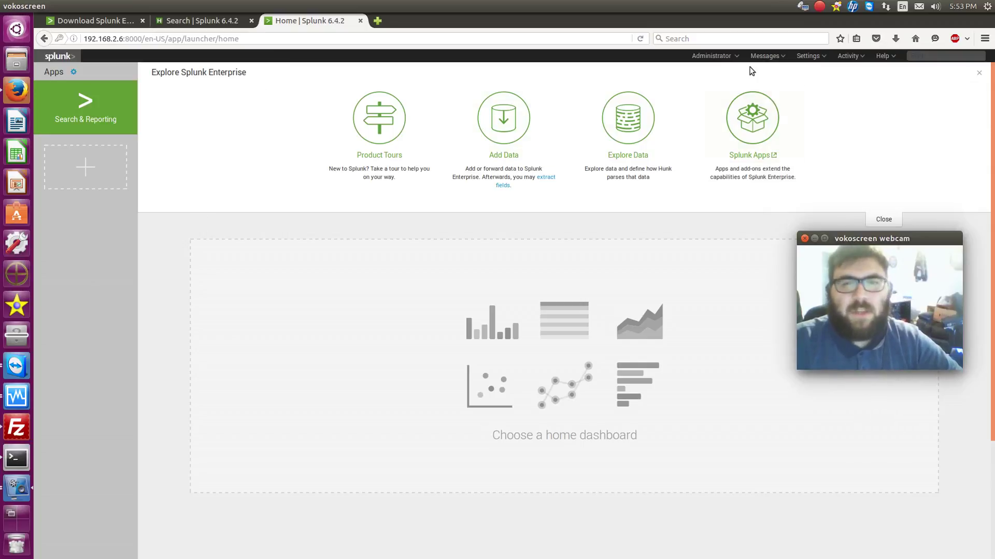
{"action": "left_click", "coordinate": [810, 57]}
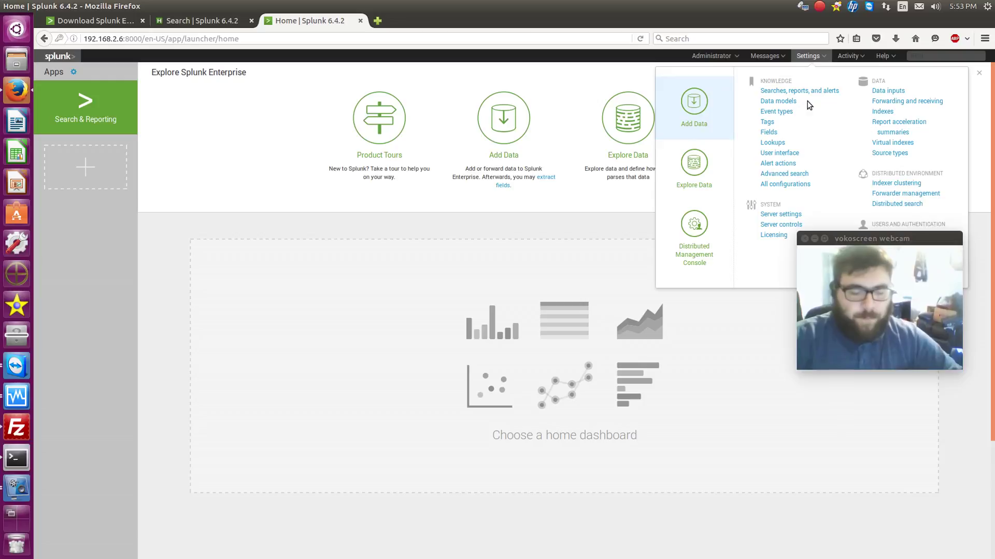
From a new terminal, SSH into the switch at 192.168.2.253 and log in
{"action": "key", "text": "ctrl+alt+t"}
{"action": "type", "text": "ssh 192.168"}
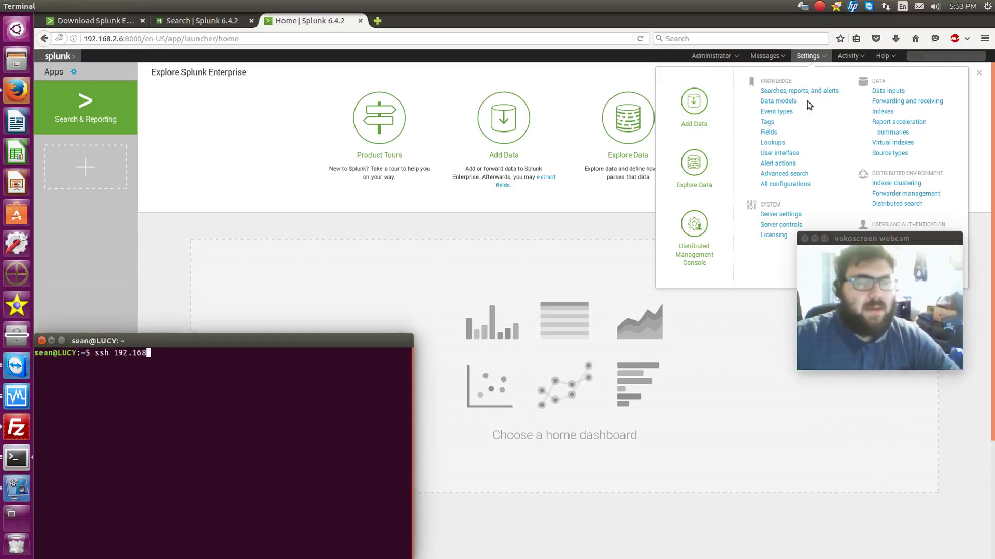
{"action": "type", "text": ".2.253"}
{"action": "key", "text": "Return"}
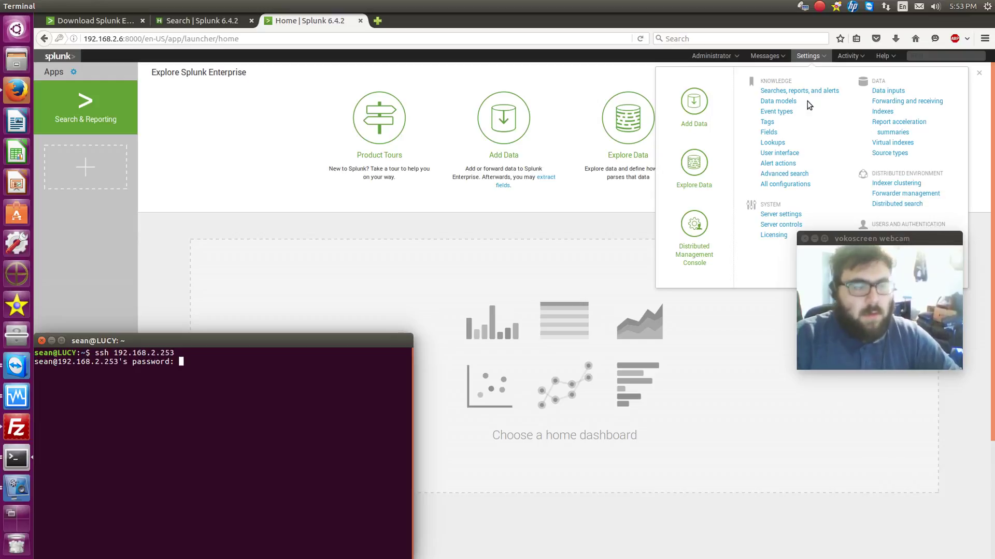
{"action": "key", "text": "Return"}
In conf t mode, set logging host 192.168.2.6, then exit with end
{"action": "key", "text": "Return"}
{"action": "key", "text": "Return"}
{"action": "key", "text": "Return"}
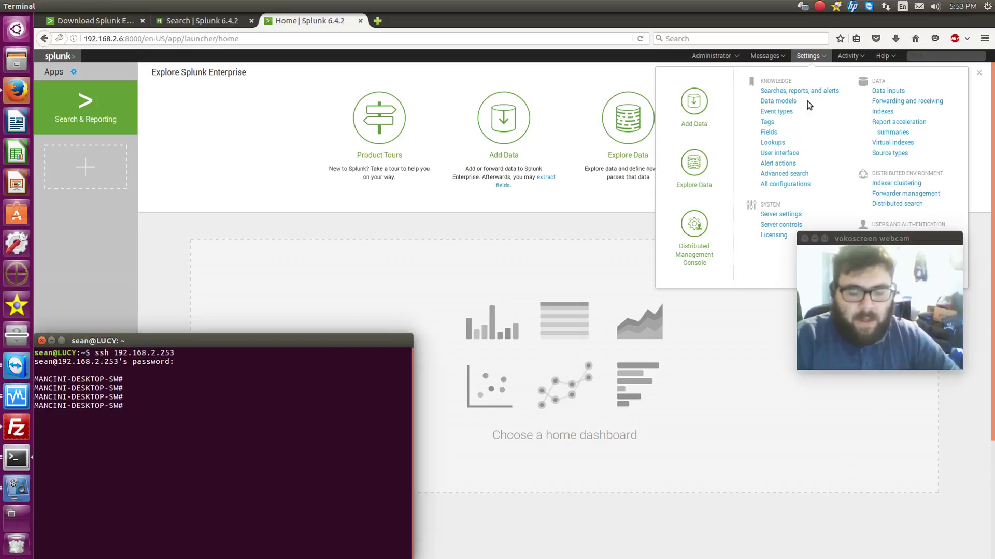
{"action": "type", "text": "conf t"}
{"action": "key", "text": "Return"}
{"action": "type", "text": "logg"}
{"action": "key", "text": "Tab"}
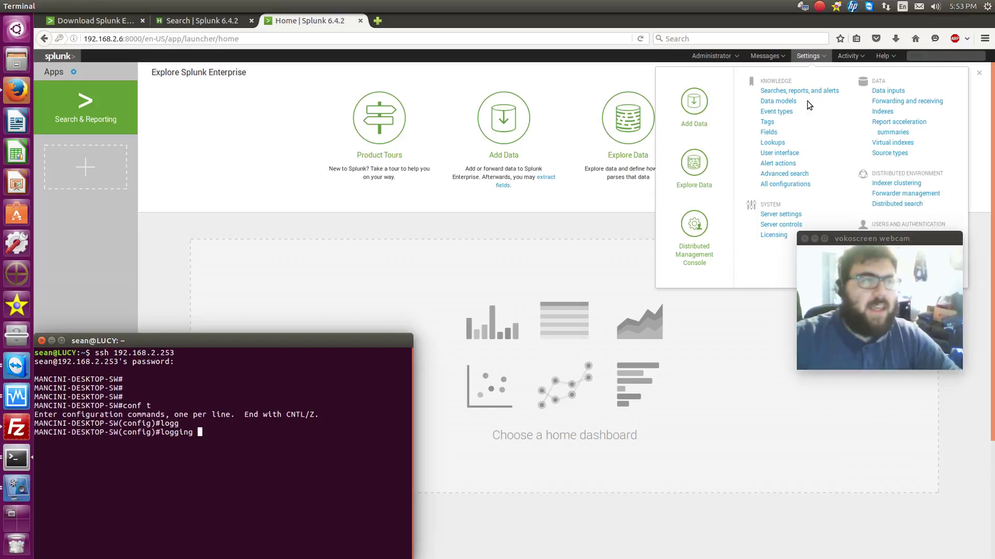
{"action": "type", "text": "192.168.2"}
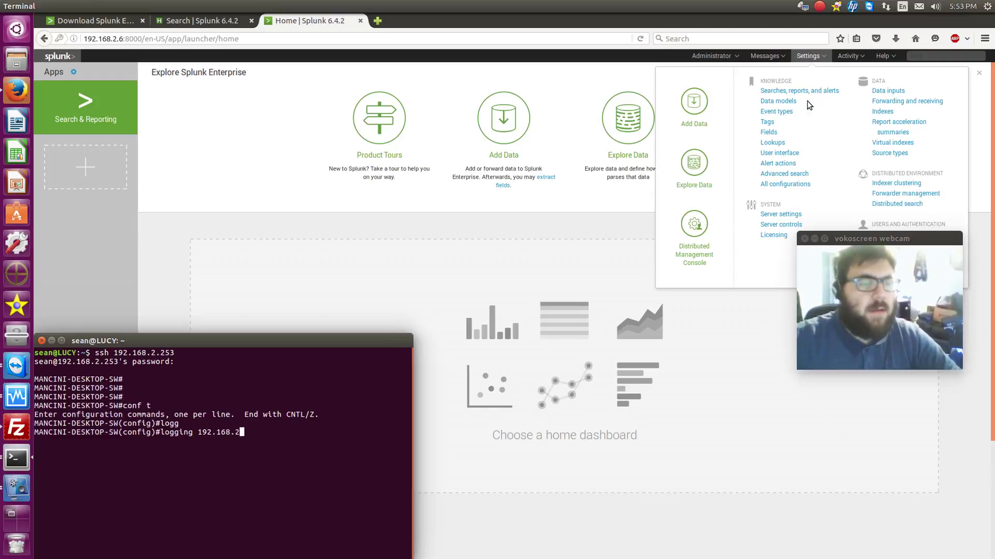
{"action": "type", "text": ".6"}
{"action": "key", "text": "Return"}
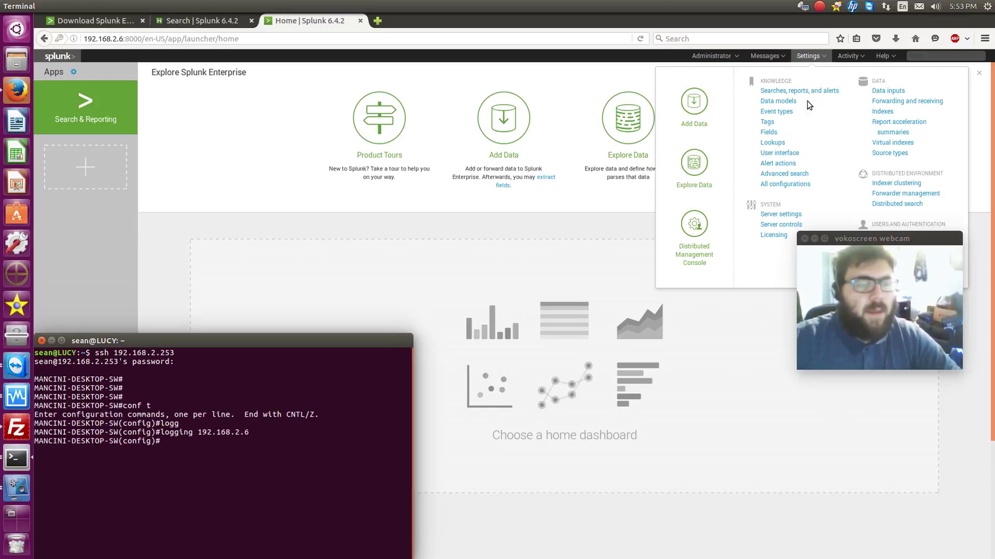
{"action": "type", "text": "end"}
{"action": "key", "text": "Return"}
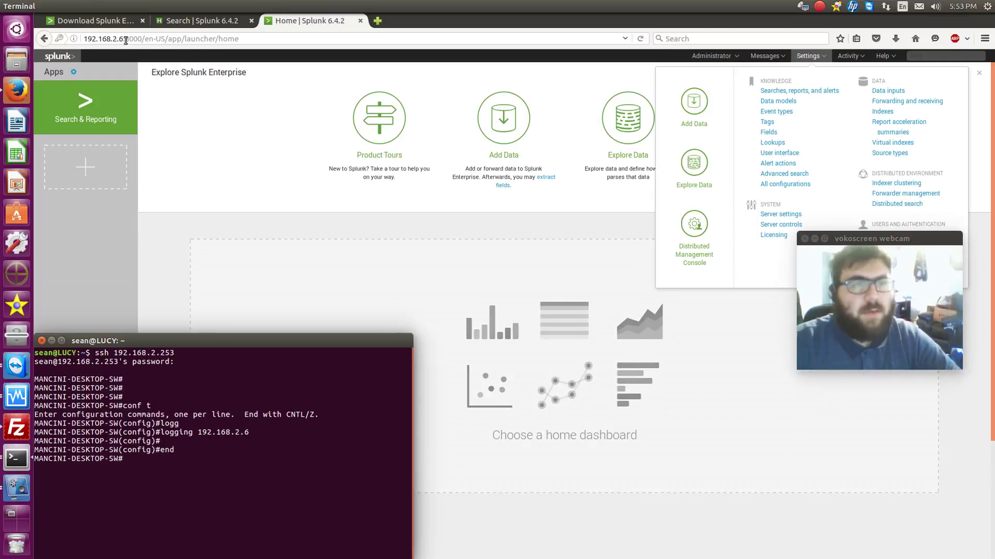
Open the Add Data page from Splunk Home, skipping the welcome tour
{"action": "left_click", "coordinate": [349, 215]}
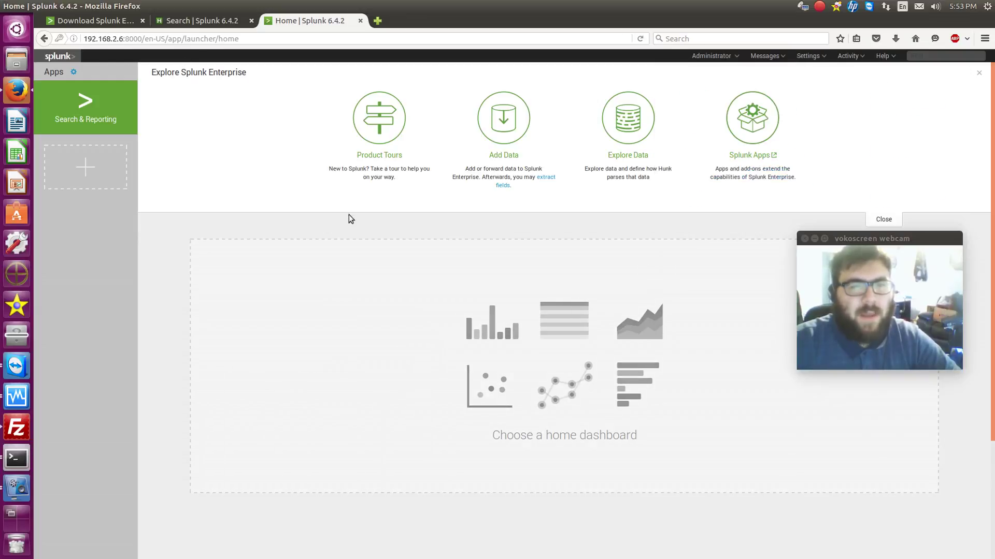
{"action": "left_click", "coordinate": [518, 139]}
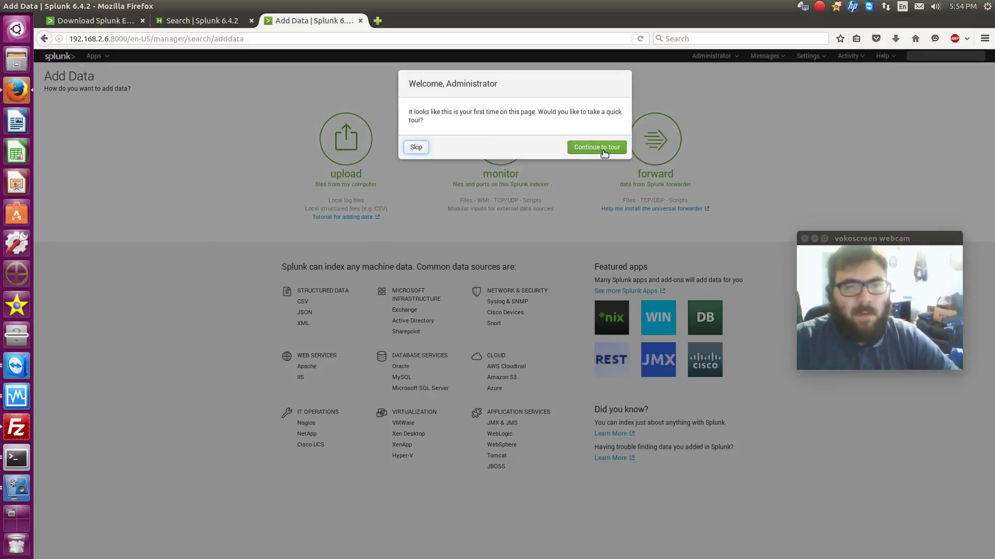
{"action": "left_click", "coordinate": [416, 147]}
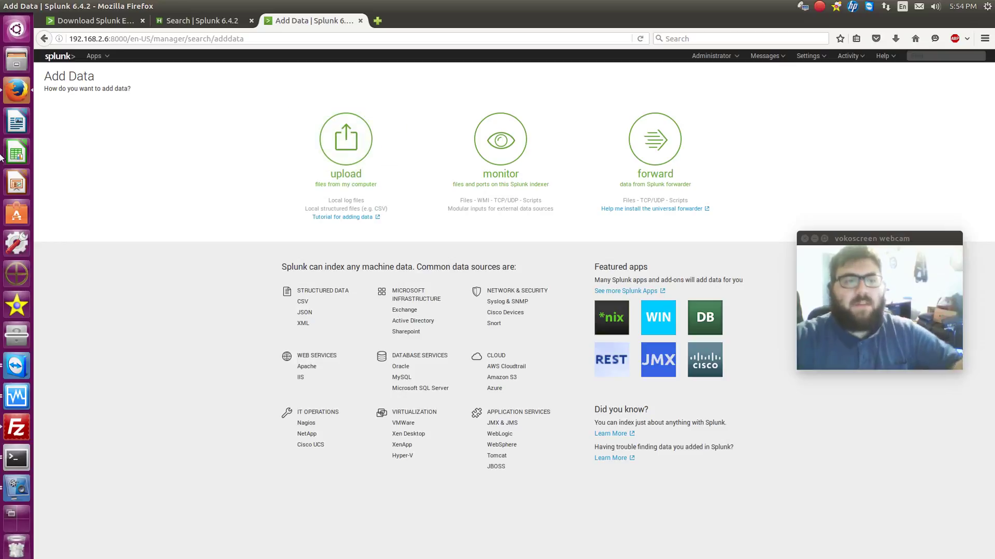
Try the upload file picker, cancel it, and return to the Add Data start page
{"action": "left_click", "coordinate": [371, 163]}
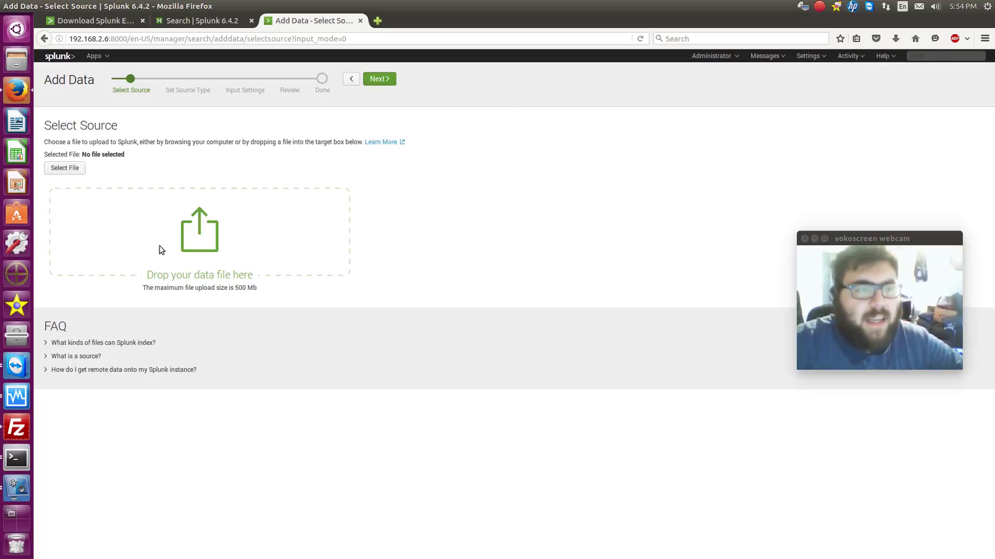
{"action": "left_click", "coordinate": [57, 169]}
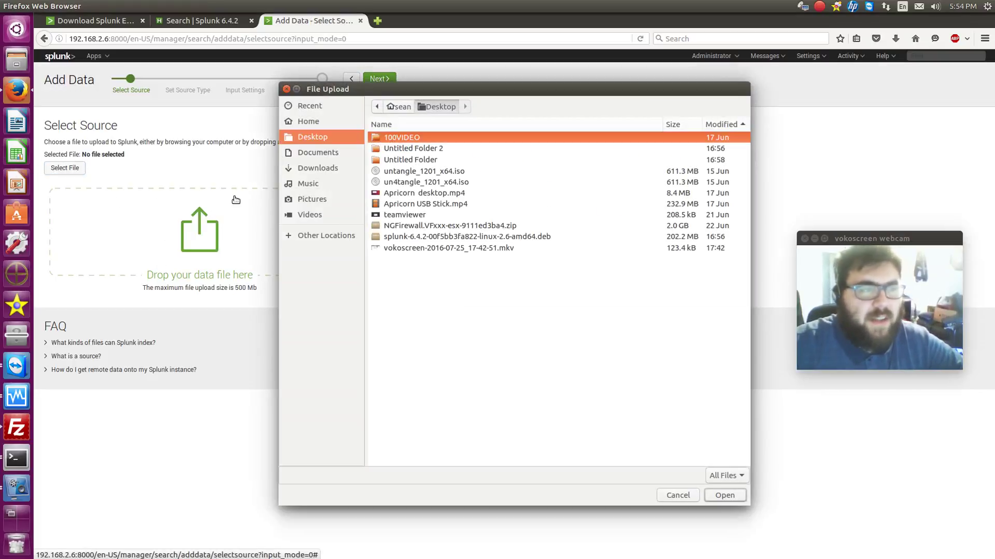
{"action": "left_click", "coordinate": [676, 496]}
{"action": "left_click", "coordinate": [44, 39]}
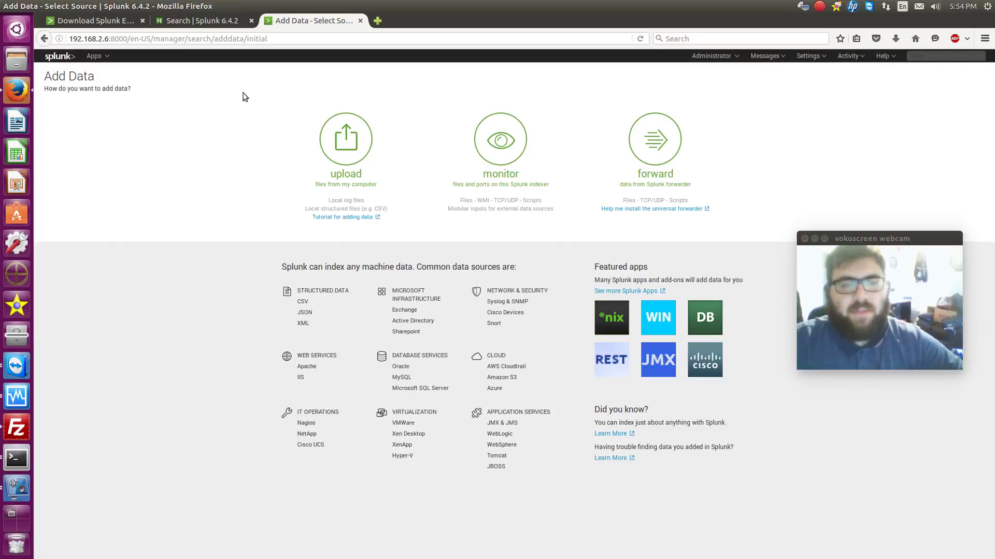
Under Monitor > TCP / UDP, specify a TCP input on port 514 and continue to Input Settings
{"action": "left_click", "coordinate": [520, 151]}
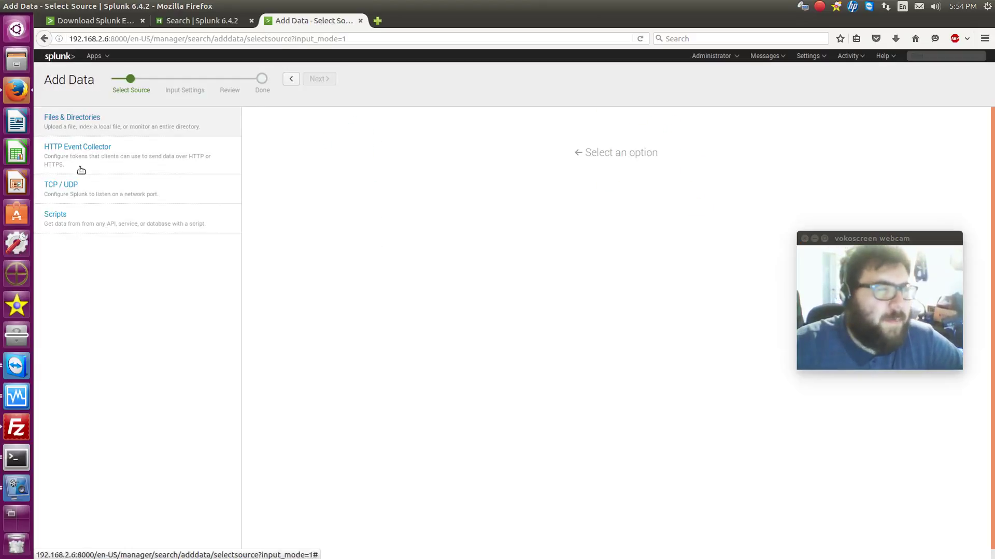
{"action": "left_click", "coordinate": [61, 187]}
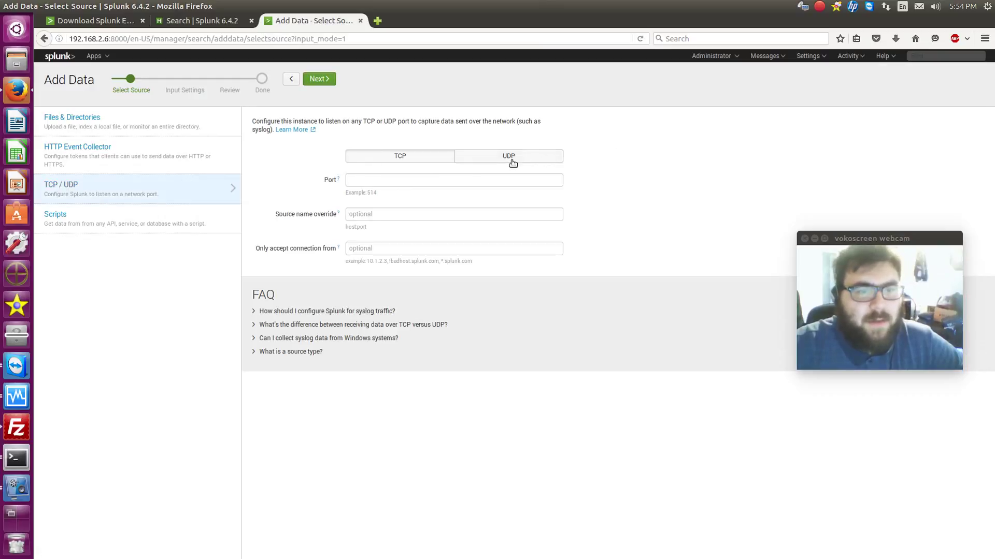
{"action": "left_click", "coordinate": [403, 184]}
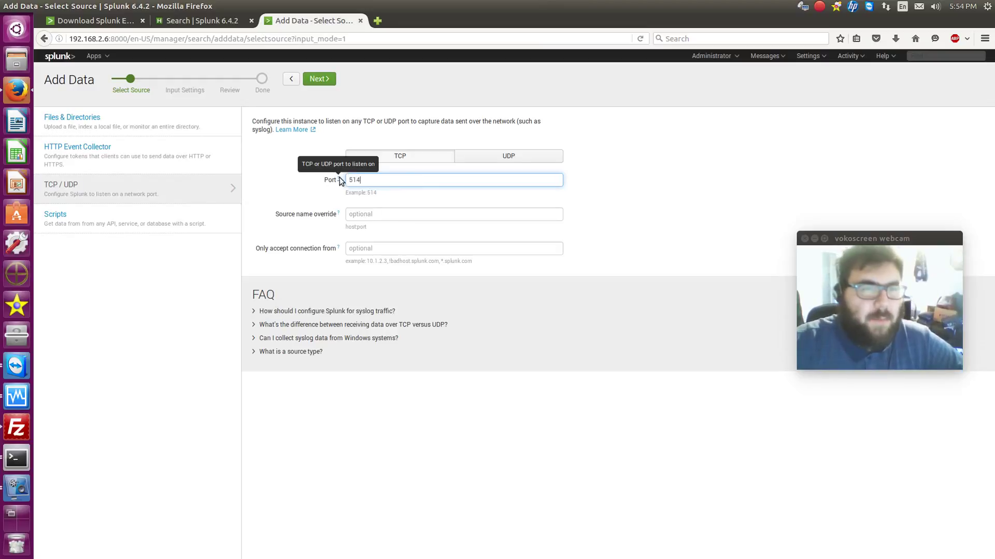
{"action": "left_click", "coordinate": [376, 215]}
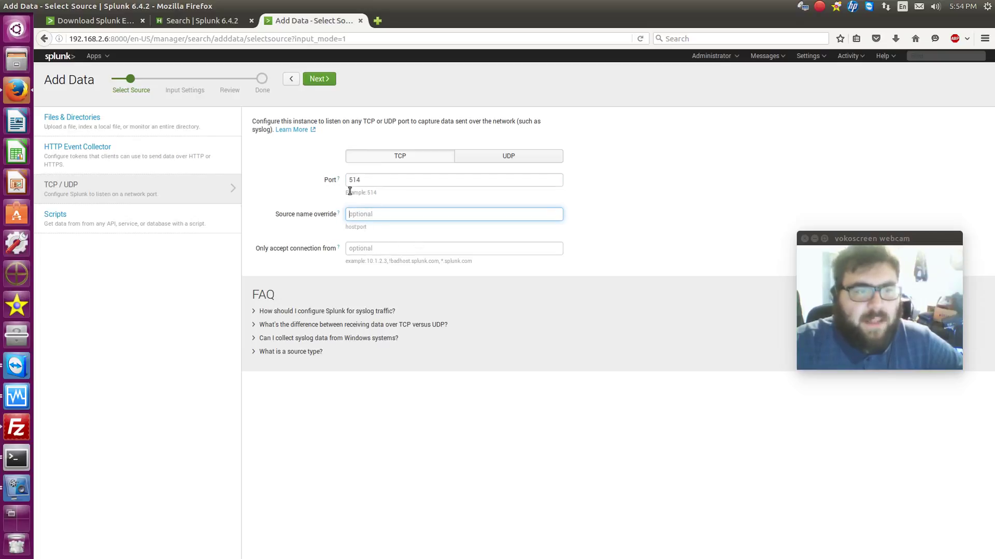
{"action": "left_click", "coordinate": [319, 79]}
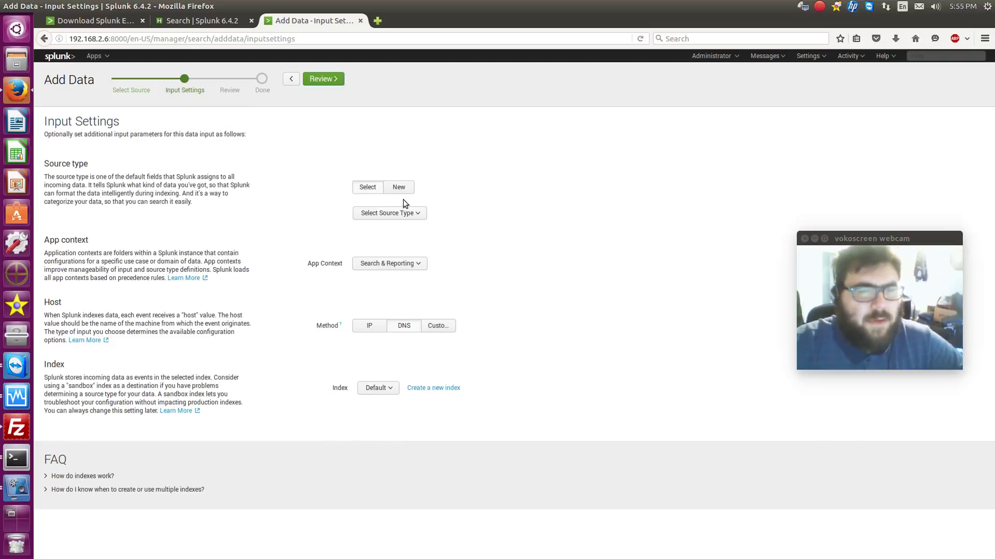
Browse the existing source types, filtering for cisco and snort, then close the list unselected
{"action": "left_click", "coordinate": [410, 214]}
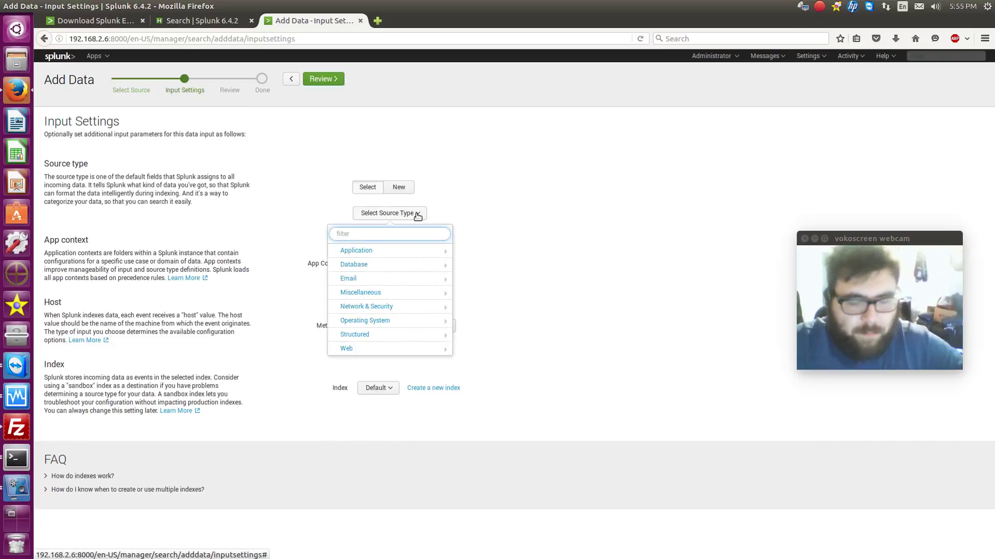
{"action": "type", "text": "cisc"}
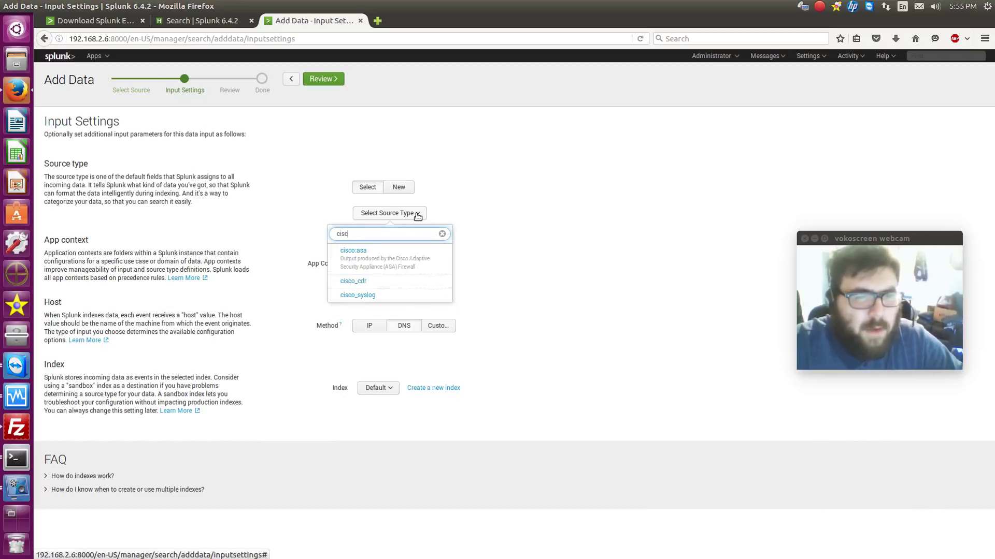
{"action": "key", "text": "BackSpace"}
{"action": "key", "text": "BackSpace"}
{"action": "key", "text": "BackSpace"}
{"action": "key", "text": "BackSpace"}
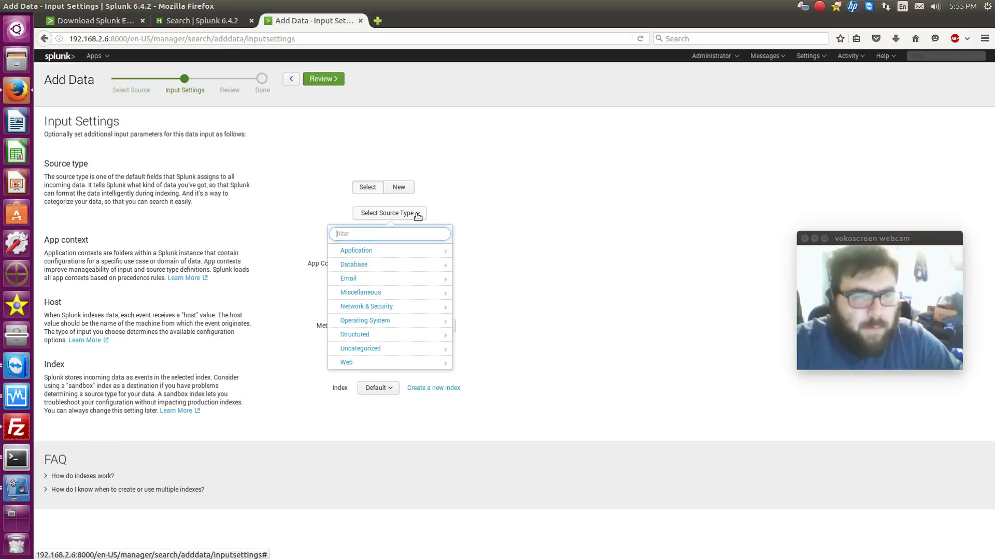
{"action": "mouse_move", "coordinate": [396, 307]}
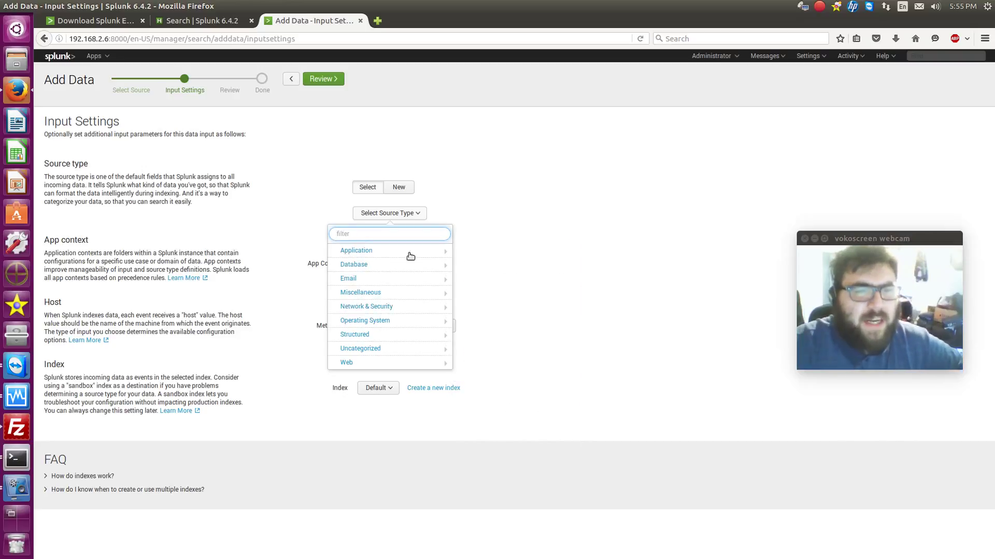
{"action": "left_click", "coordinate": [477, 221]}
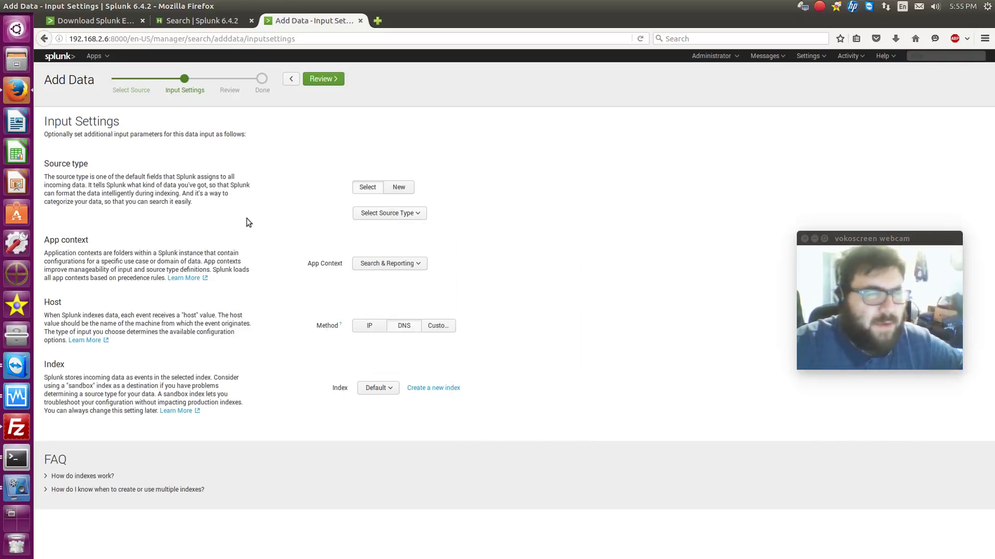
{"action": "left_click", "coordinate": [387, 216]}
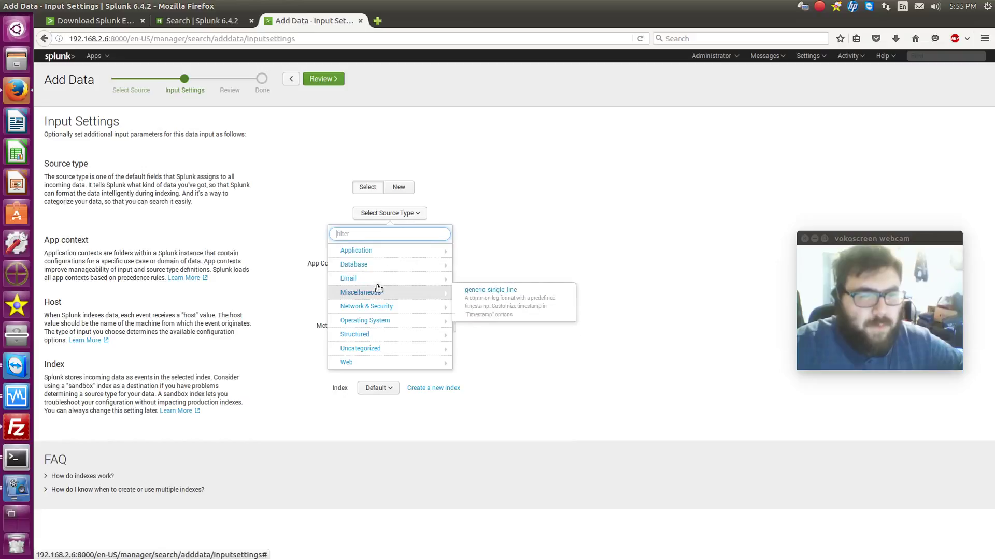
{"action": "mouse_move", "coordinate": [390, 265]}
{"action": "type", "text": "snor"}
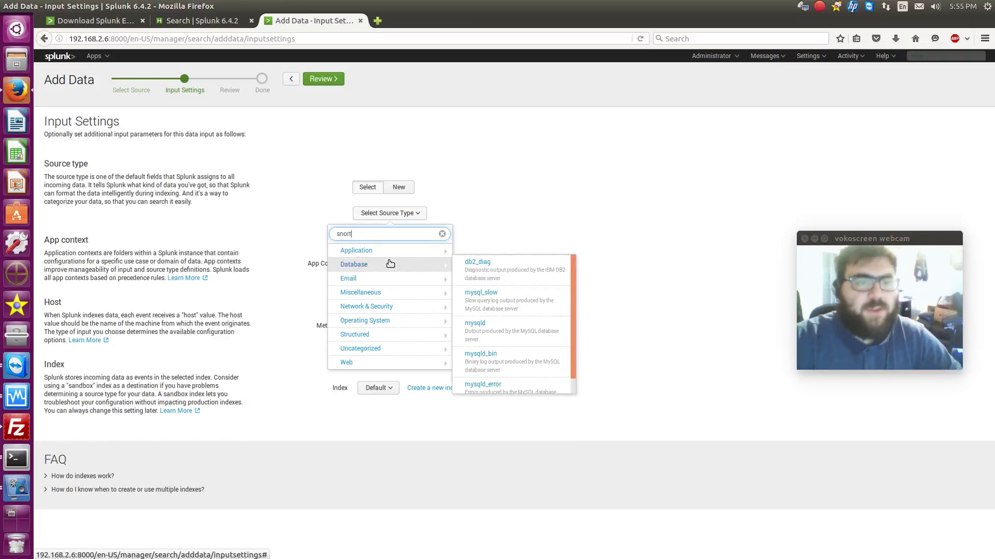
{"action": "type", "text": "t"}
{"action": "left_click_drag", "start_coordinate": [356, 234], "coordinate": [328, 233]}
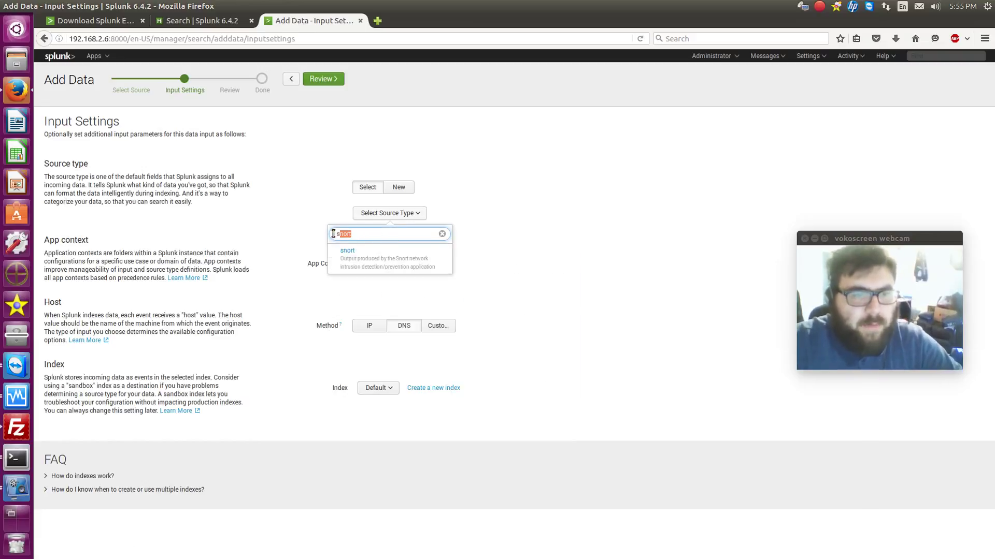
{"action": "left_click", "coordinate": [326, 234]}
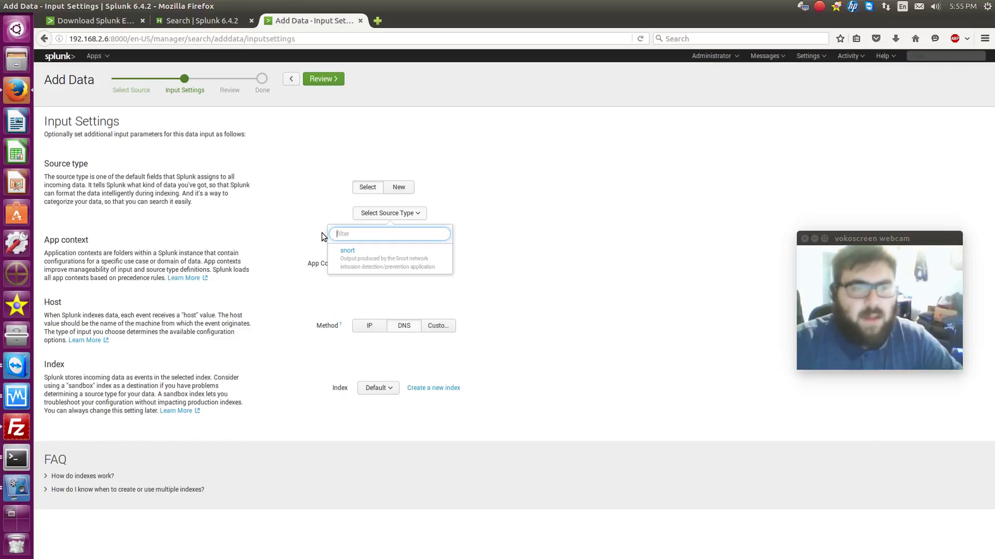
{"action": "left_click", "coordinate": [525, 216]}
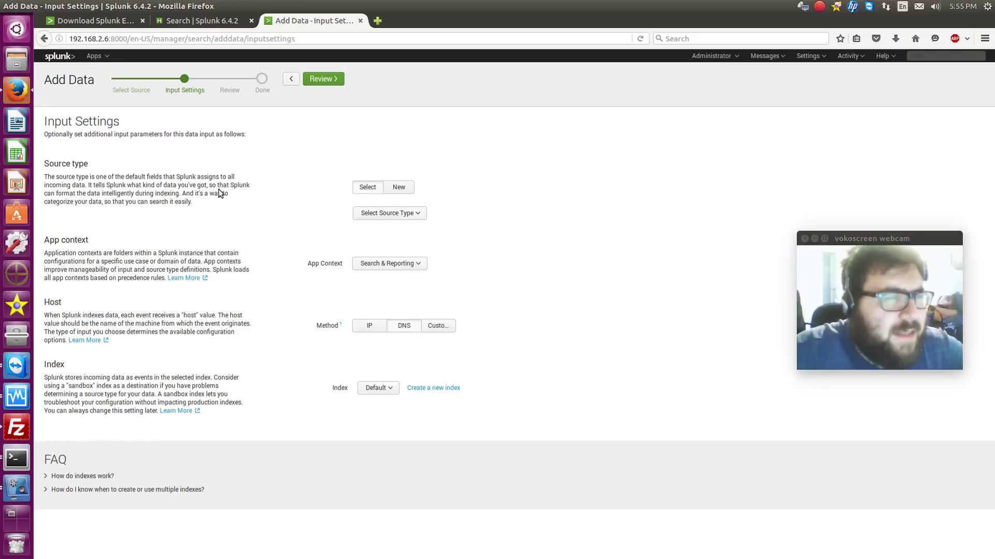
Create source type 'Cisco Switch', category Network & Security, description 'Switch', then go to Review
{"action": "left_click", "coordinate": [398, 189]}
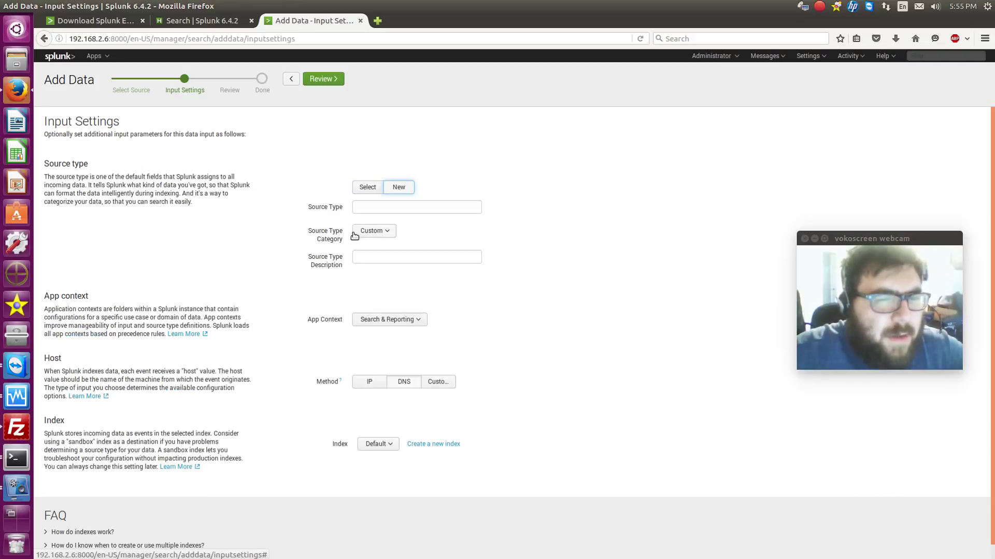
{"action": "left_click", "coordinate": [377, 207]}
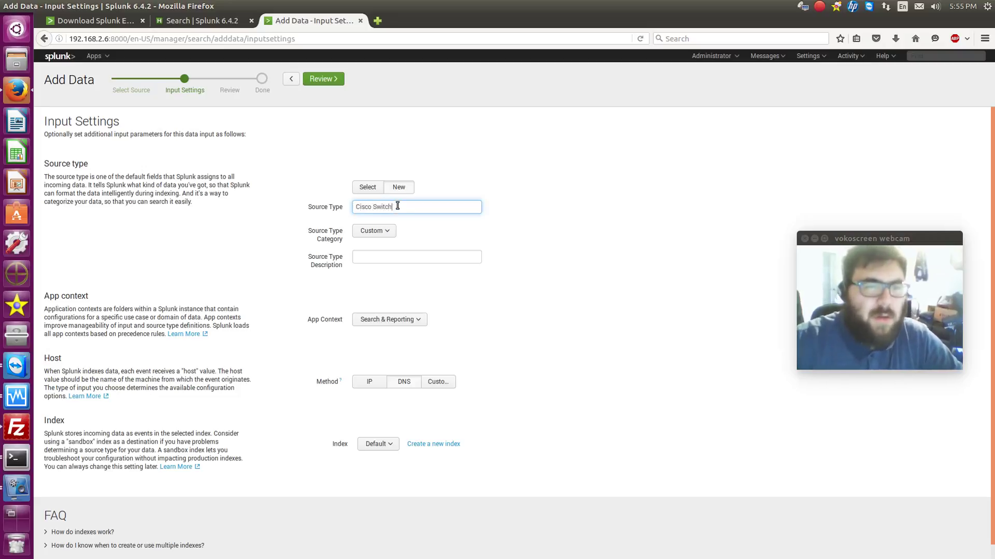
{"action": "left_click", "coordinate": [375, 233]}
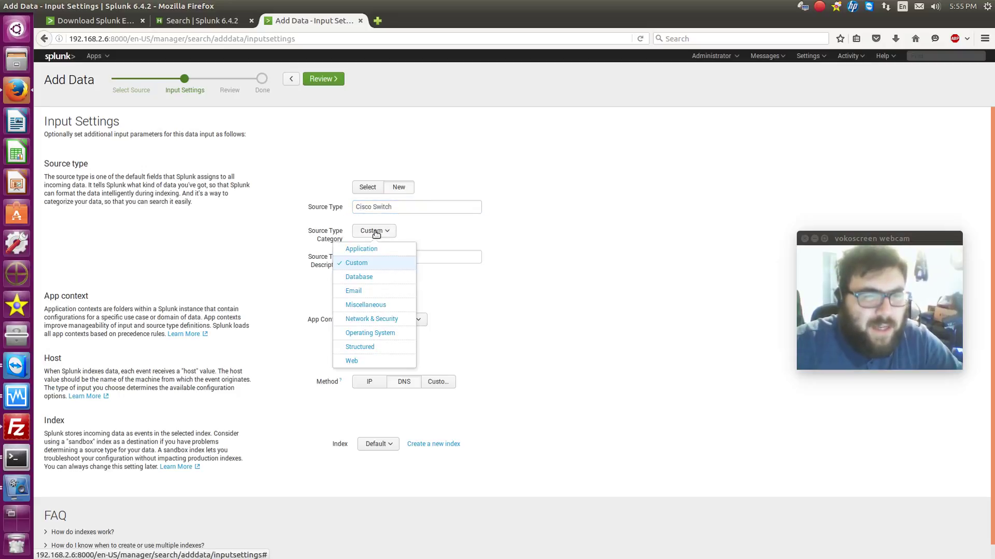
{"action": "left_click", "coordinate": [400, 319]}
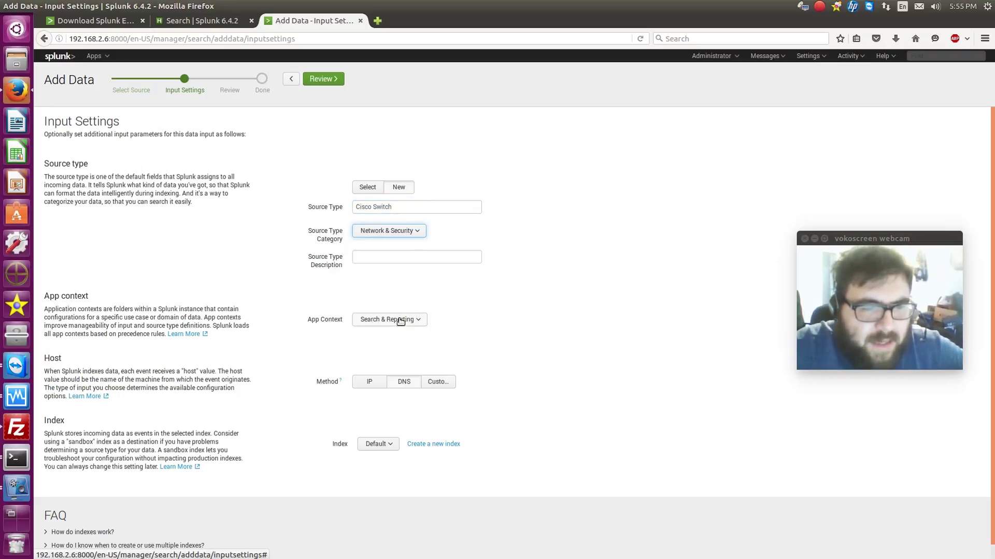
{"action": "left_click", "coordinate": [389, 258]}
{"action": "type", "text": "Switch"}
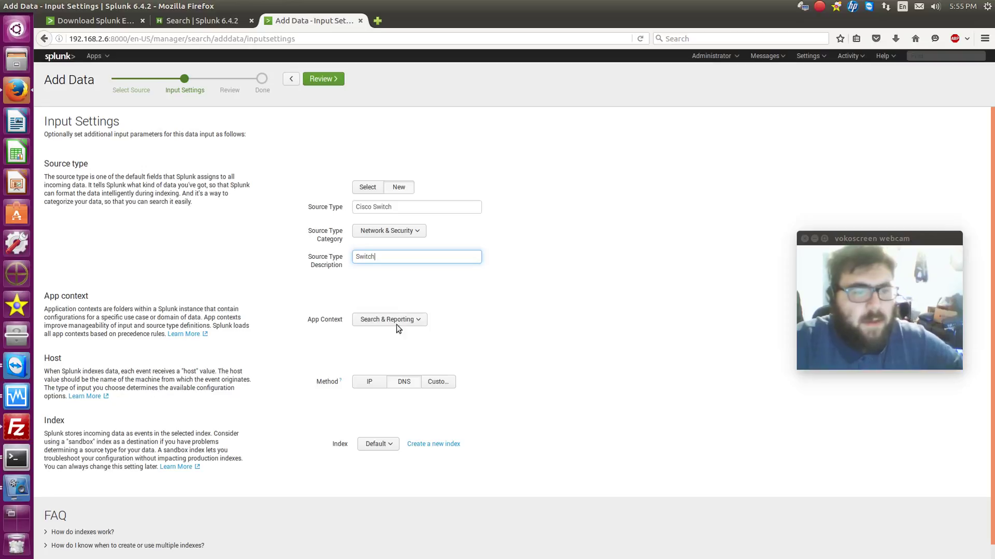
{"action": "scroll", "coordinate": [452, 302], "scroll_direction": "down", "scroll_amount": 1}
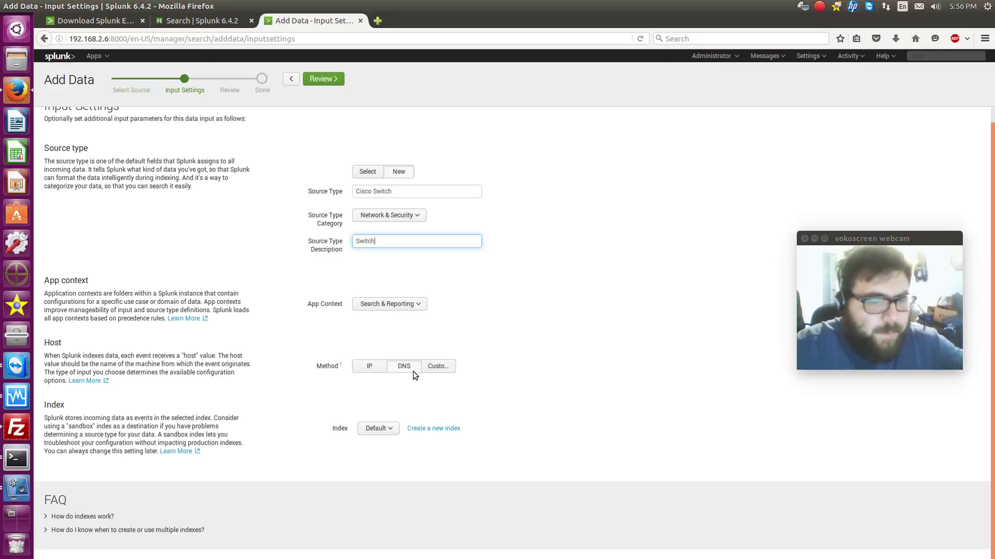
{"action": "scroll", "coordinate": [437, 305], "scroll_direction": "up", "scroll_amount": 1}
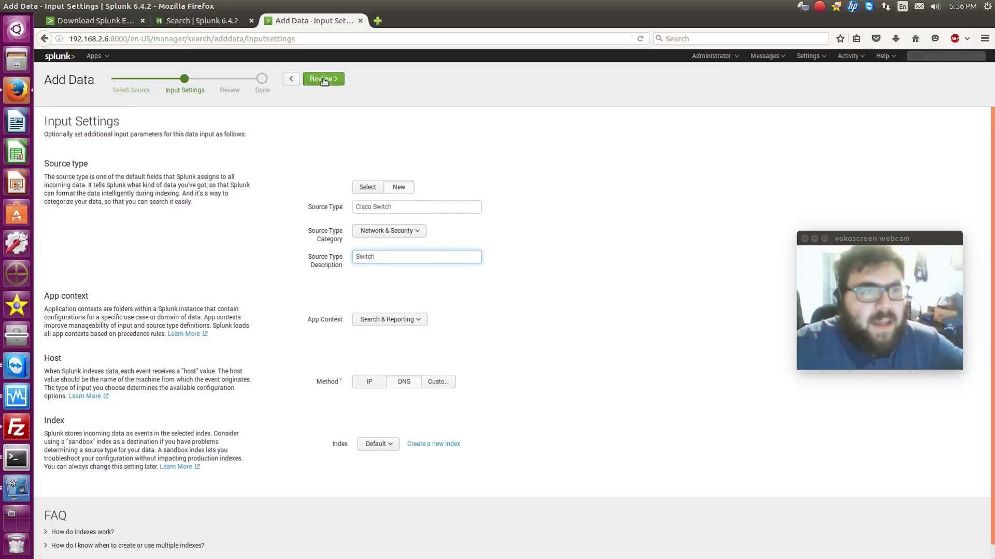
{"action": "scroll", "coordinate": [424, 388], "scroll_direction": "down", "scroll_amount": 1}
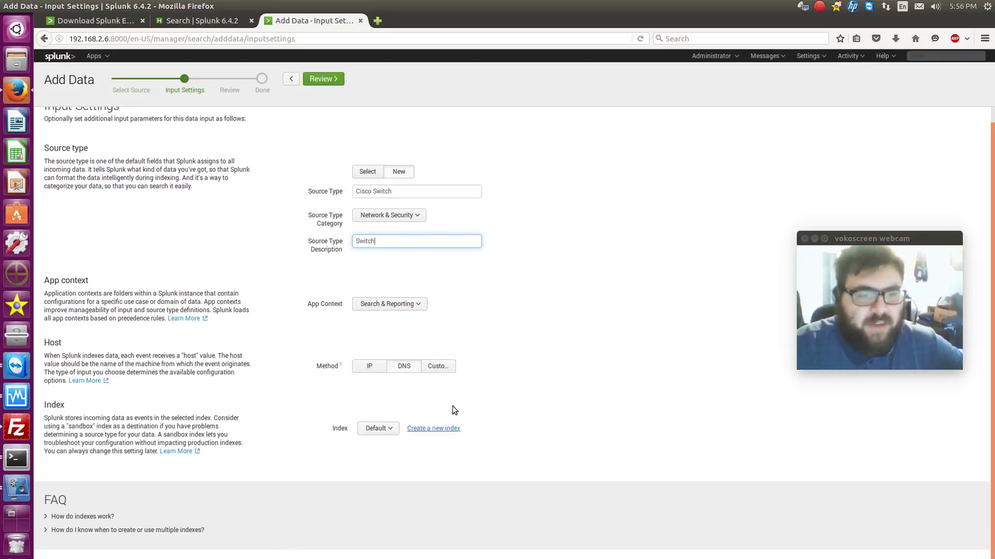
{"action": "left_click", "coordinate": [330, 79]}
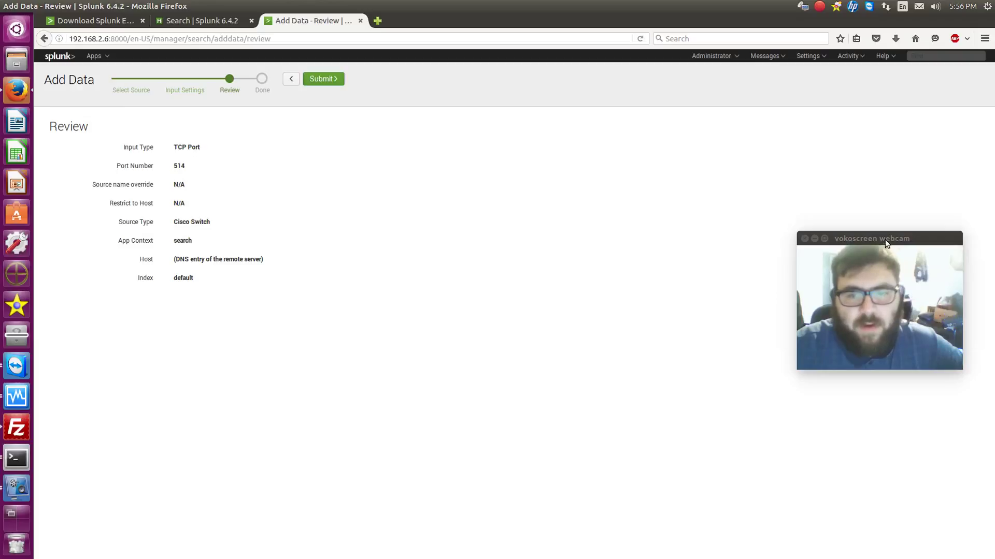
Submit the TCP 514 input and start searching its Cisco Switch events
{"action": "left_click_drag", "start_coordinate": [885, 239], "coordinate": [752, 415]}
{"action": "left_click", "coordinate": [325, 80]}
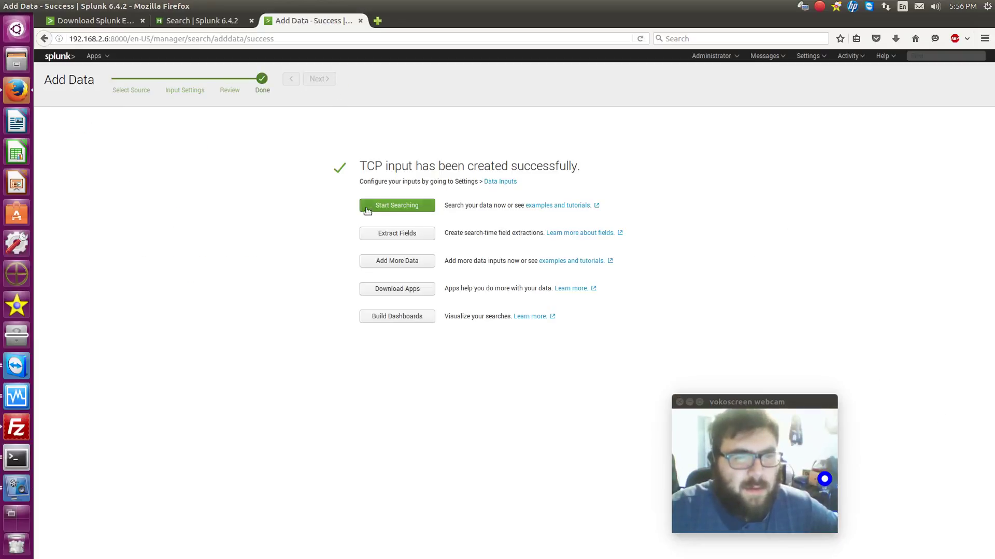
{"action": "left_click", "coordinate": [398, 207]}
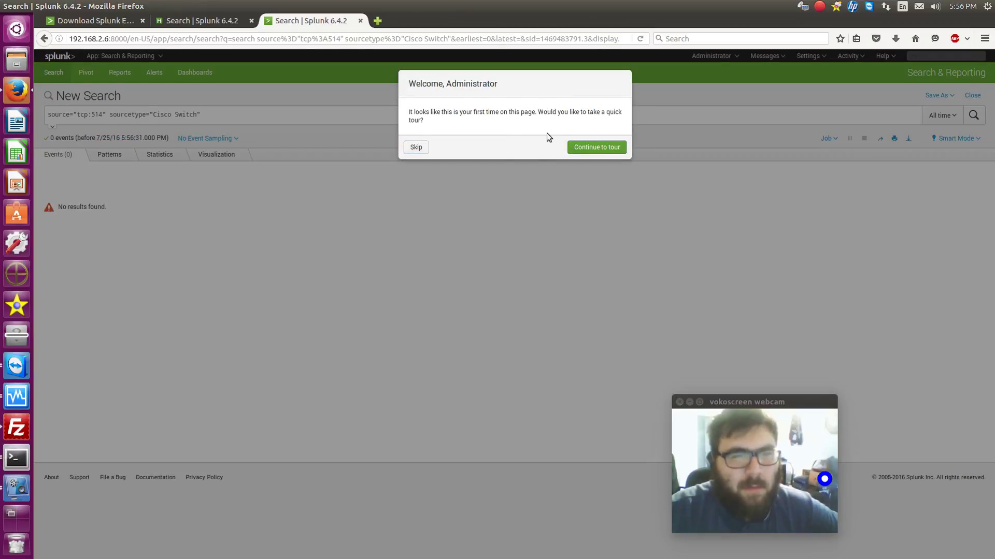
Skip the tour and run a wildcard * search over All time
{"action": "left_click", "coordinate": [427, 149]}
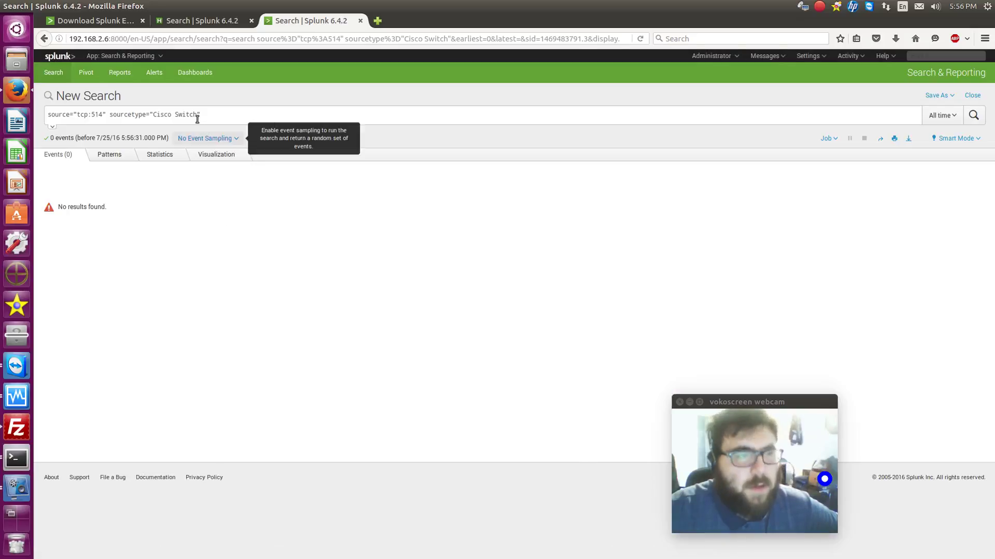
{"action": "left_click_drag", "start_coordinate": [238, 114], "coordinate": [40, 114]}
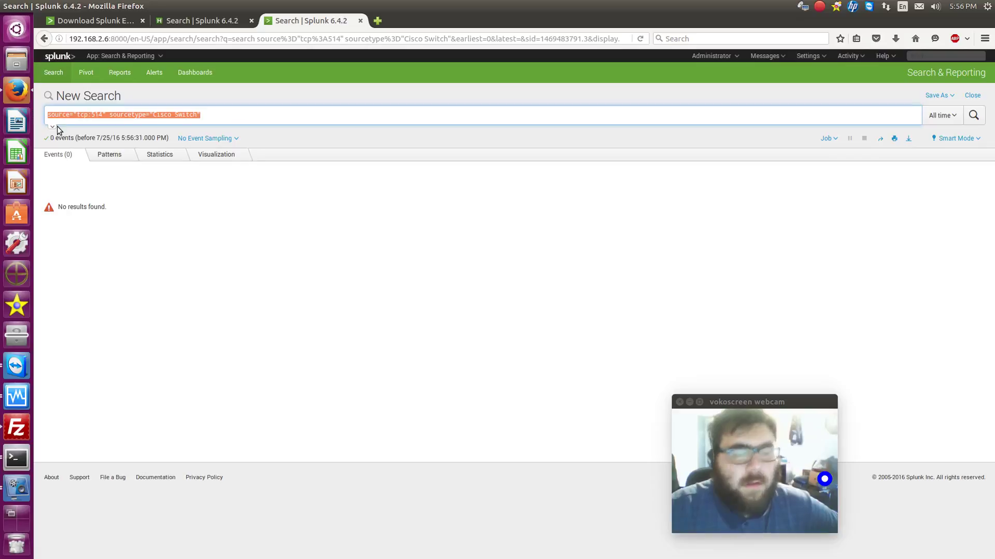
{"action": "type", "text": "*"}
{"action": "key", "text": "Return"}
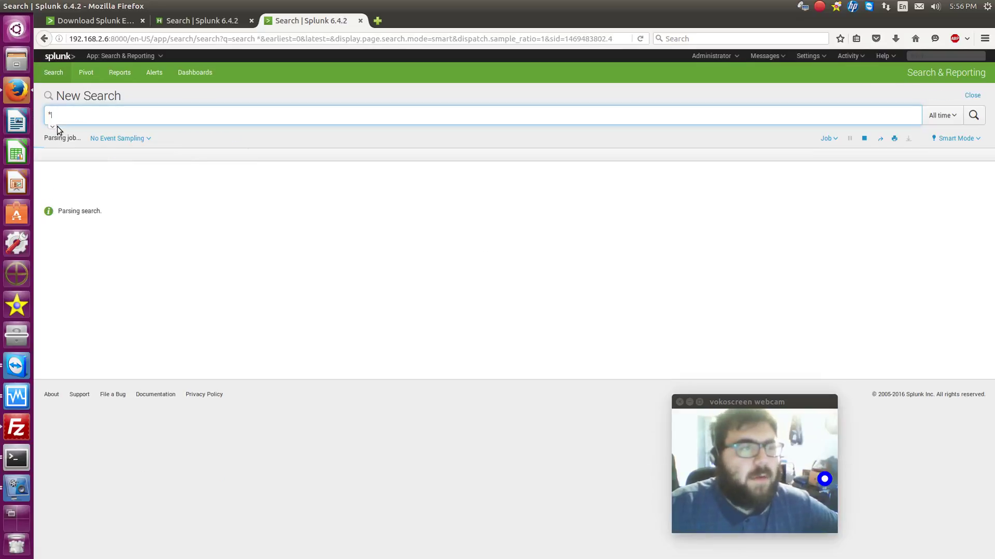
{"action": "key", "text": "Return"}
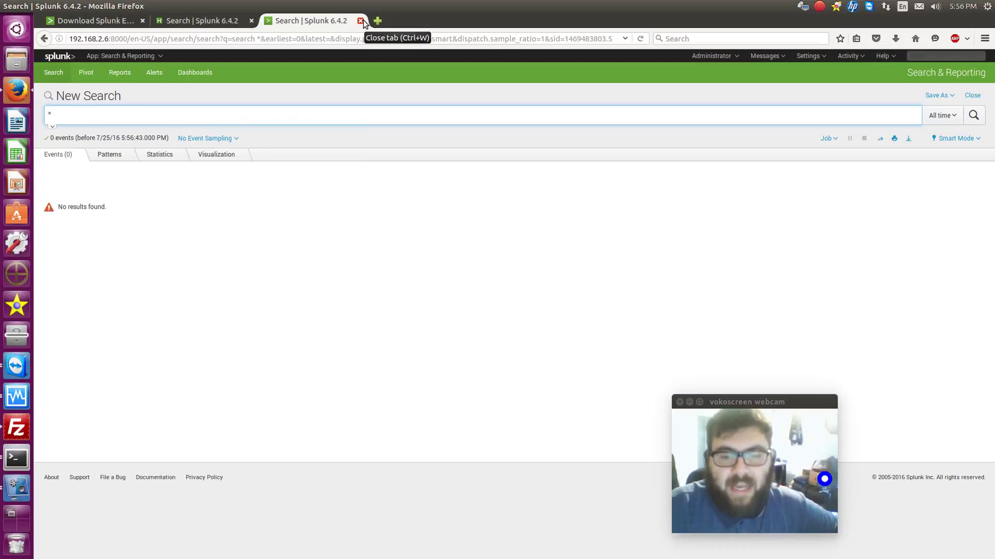
In the other search tab, search for ips and scroll through the 129 syslog results
{"action": "left_click", "coordinate": [188, 20]}
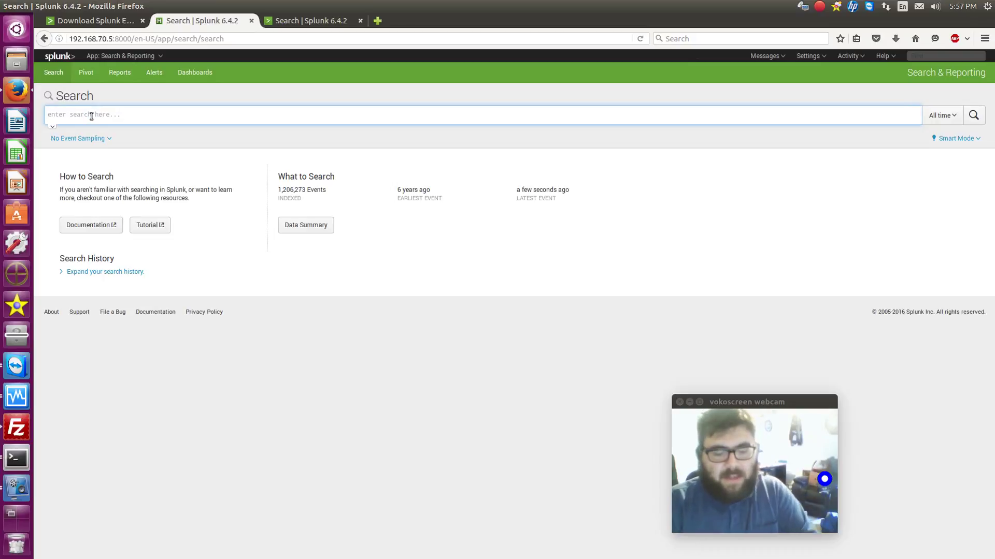
{"action": "type", "text": "ips"}
{"action": "key", "text": "Return"}
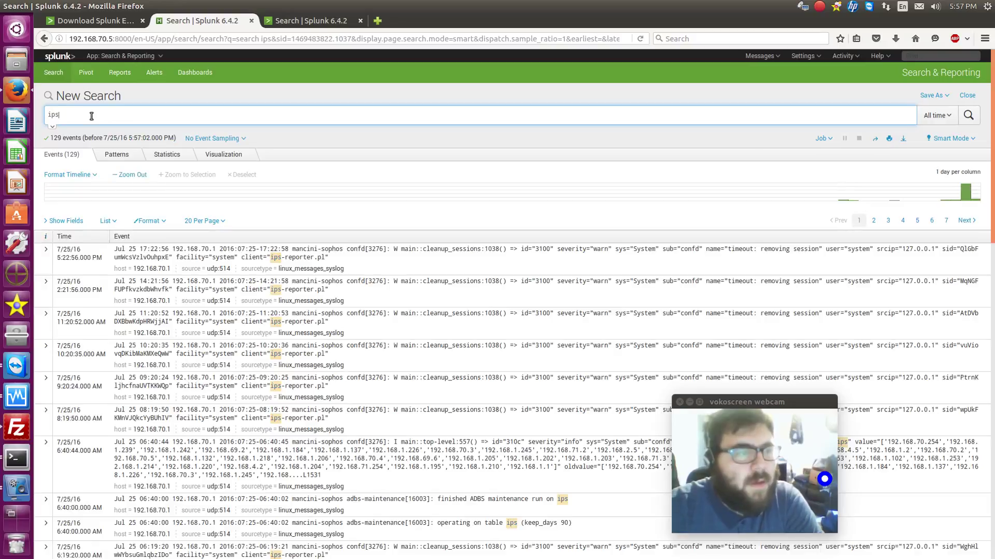
{"action": "scroll", "coordinate": [383, 265], "scroll_direction": "down", "scroll_amount": 1}
{"action": "scroll", "coordinate": [391, 261], "scroll_direction": "down", "scroll_amount": 6}
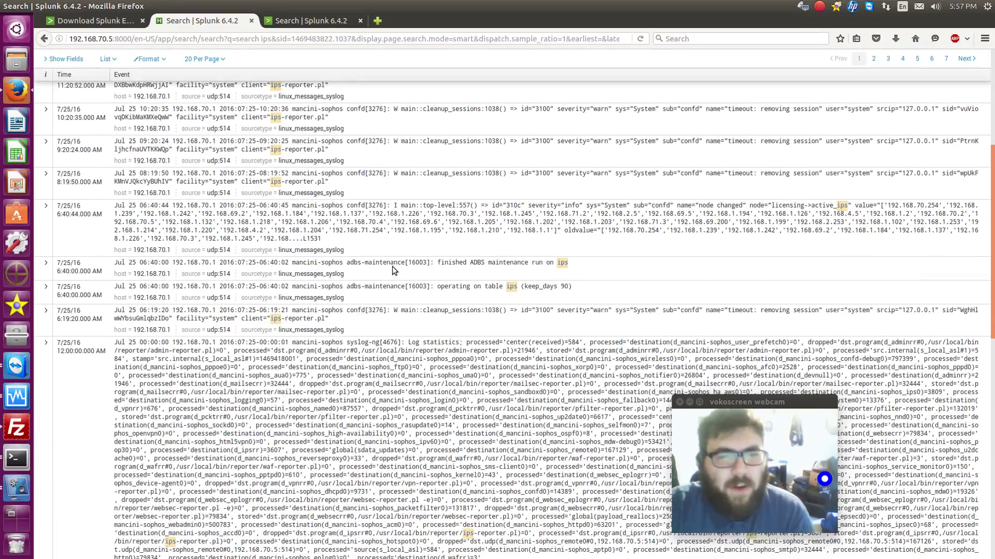
{"action": "scroll", "coordinate": [393, 266], "scroll_direction": "down", "scroll_amount": 6}
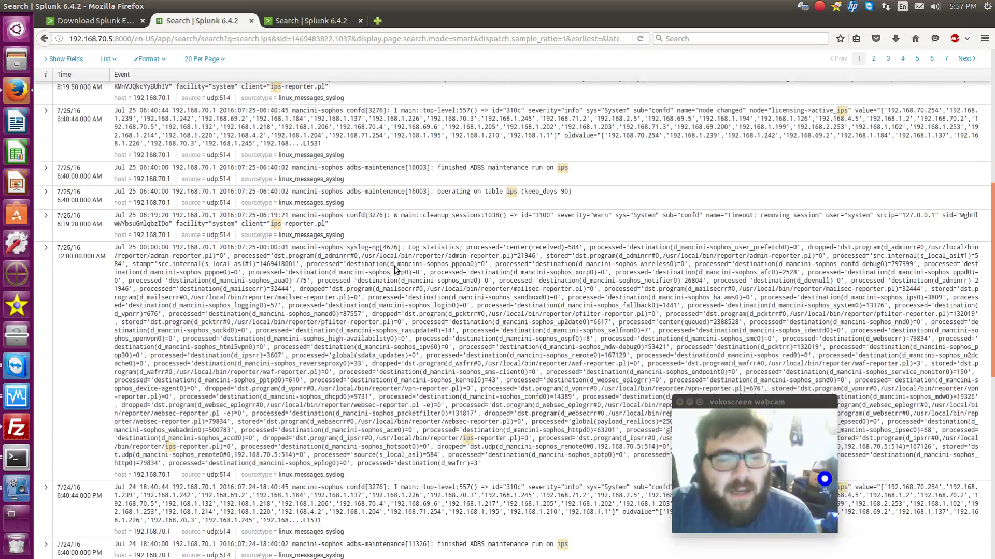
{"action": "scroll", "coordinate": [393, 267], "scroll_direction": "down", "scroll_amount": 6}
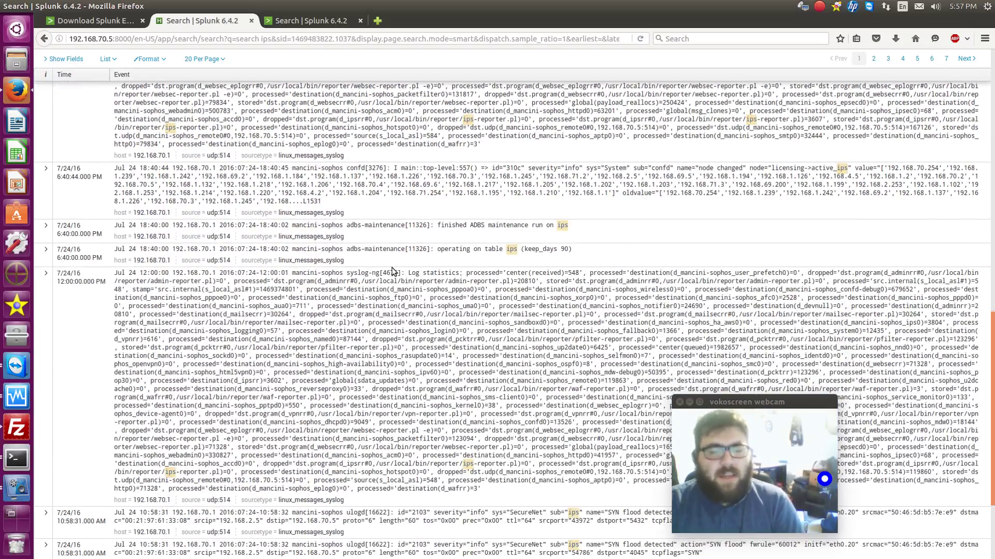
{"action": "scroll", "coordinate": [392, 267], "scroll_direction": "up", "scroll_amount": 10}
{"action": "scroll", "coordinate": [389, 266], "scroll_direction": "up", "scroll_amount": 6}
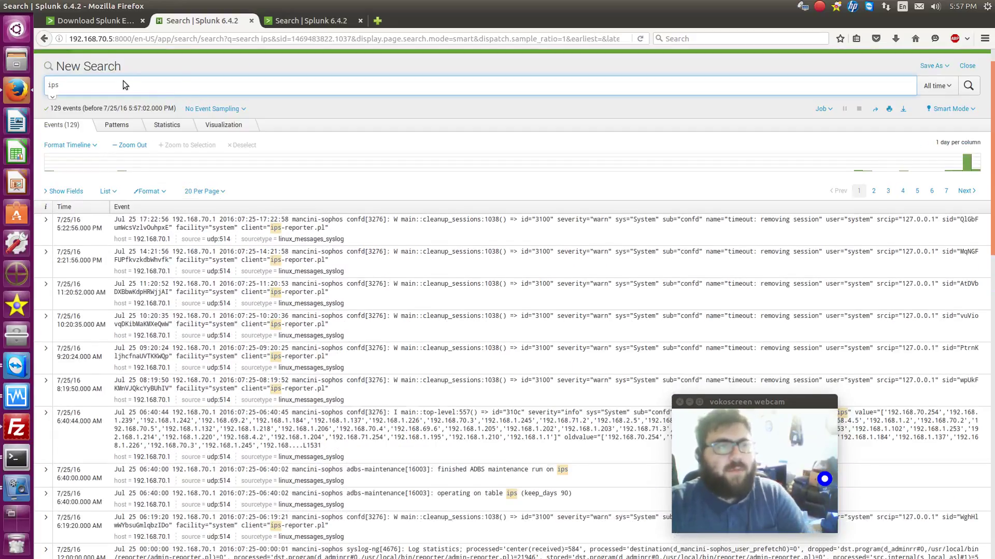
{"action": "scroll", "coordinate": [122, 80], "scroll_direction": "up", "scroll_amount": 1}
Search host = "192.168.2.253" and scroll through its 60 interface up/down events
{"action": "double_click", "coordinate": [54, 116]}
{"action": "type", "text": "host "}
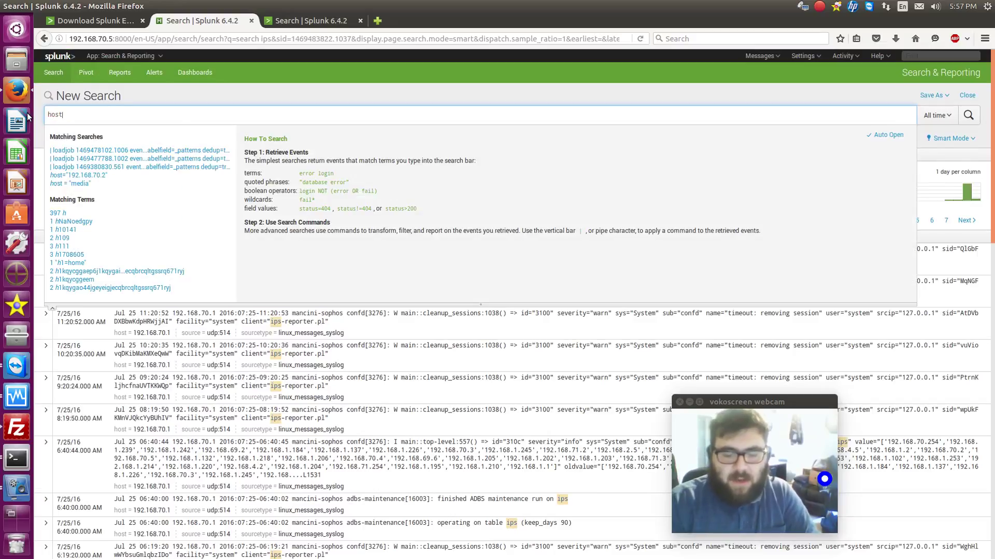
{"action": "type", "text": "= \"192"}
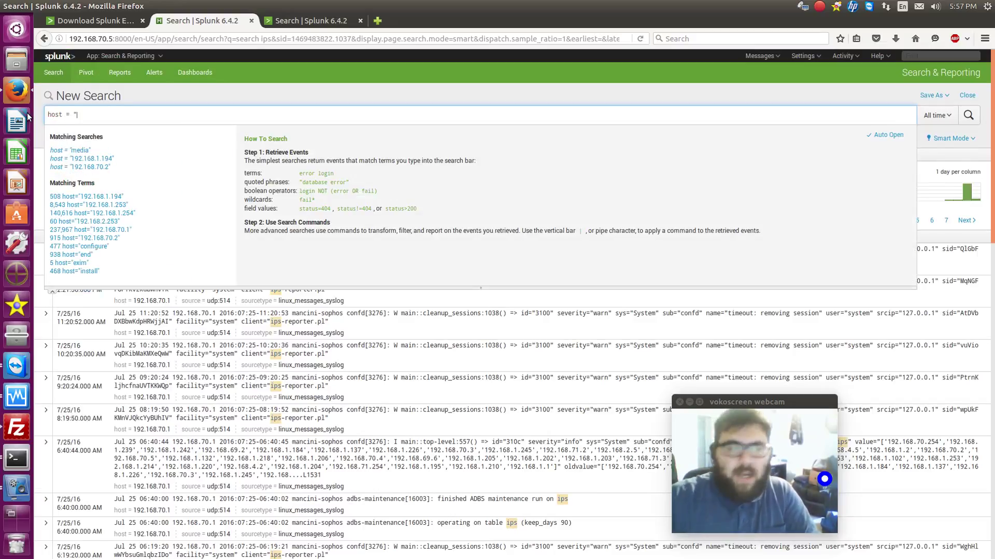
{"action": "type", "text": ".168.2."}
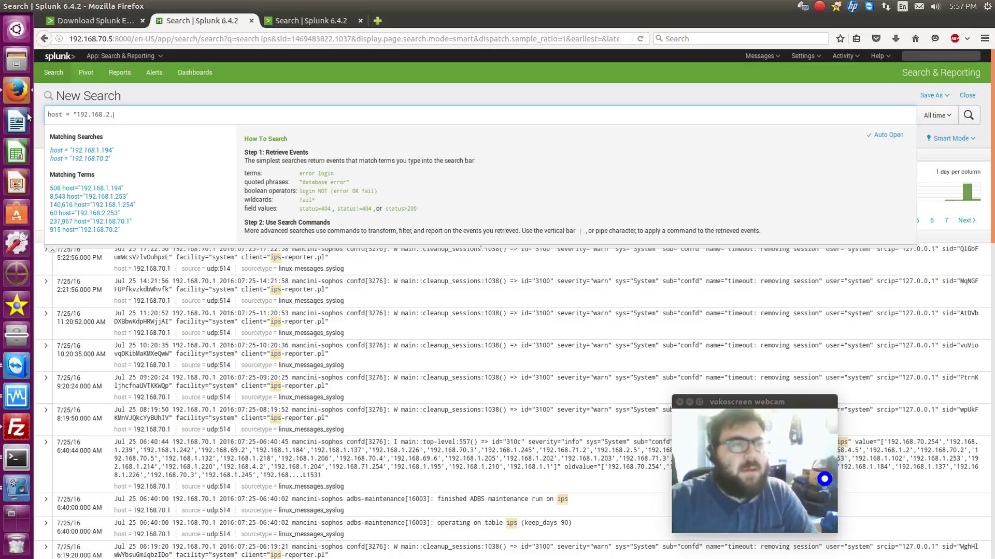
{"action": "type", "text": "253\""}
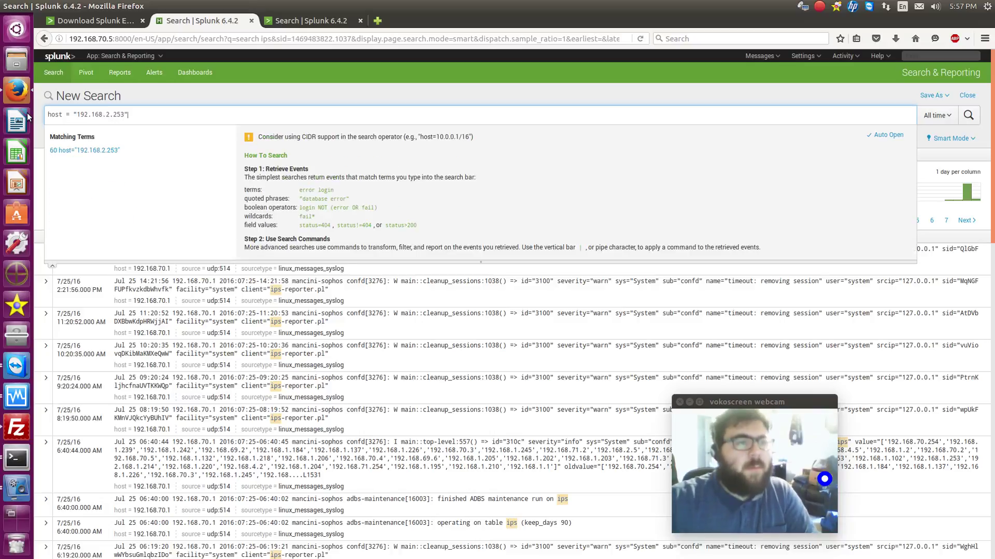
{"action": "key", "text": "Return"}
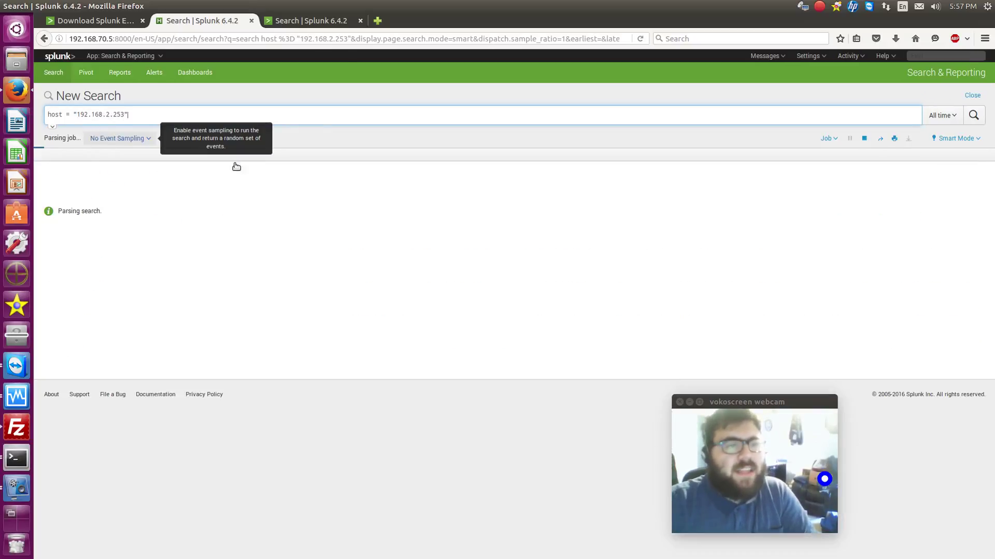
{"action": "double_click", "coordinate": [274, 197]}
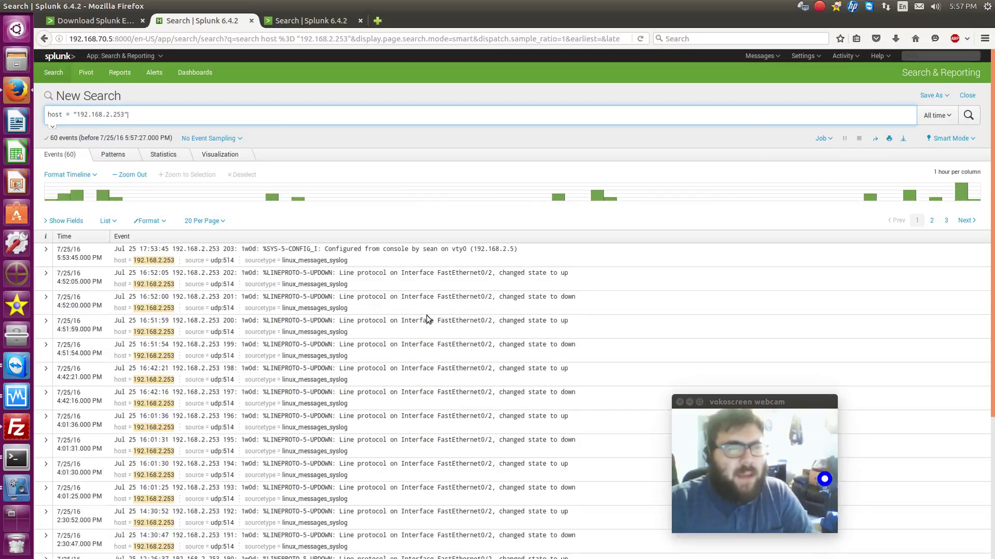
{"action": "scroll", "coordinate": [424, 319], "scroll_direction": "down", "scroll_amount": 2}
{"action": "scroll", "coordinate": [424, 318], "scroll_direction": "down", "scroll_amount": 4}
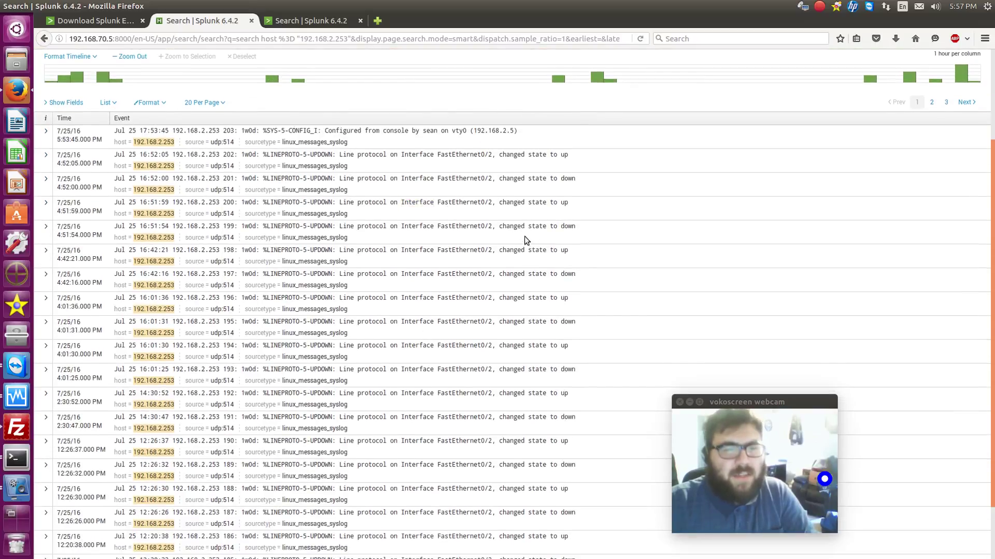
{"action": "scroll", "coordinate": [388, 406], "scroll_direction": "up", "scroll_amount": 6}
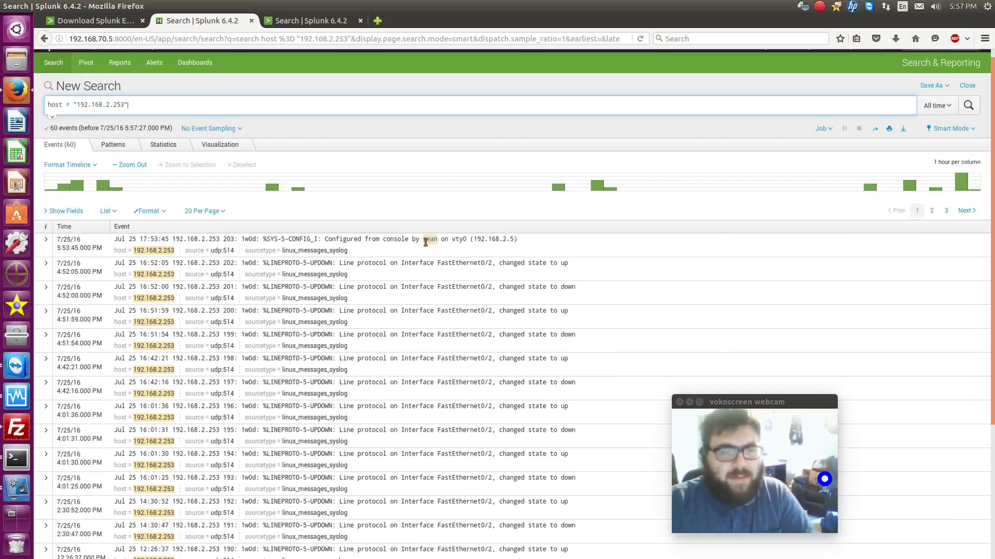
{"action": "scroll", "coordinate": [424, 255], "scroll_direction": "down", "scroll_amount": 5}
{"action": "scroll", "coordinate": [425, 259], "scroll_direction": "up", "scroll_amount": 6}
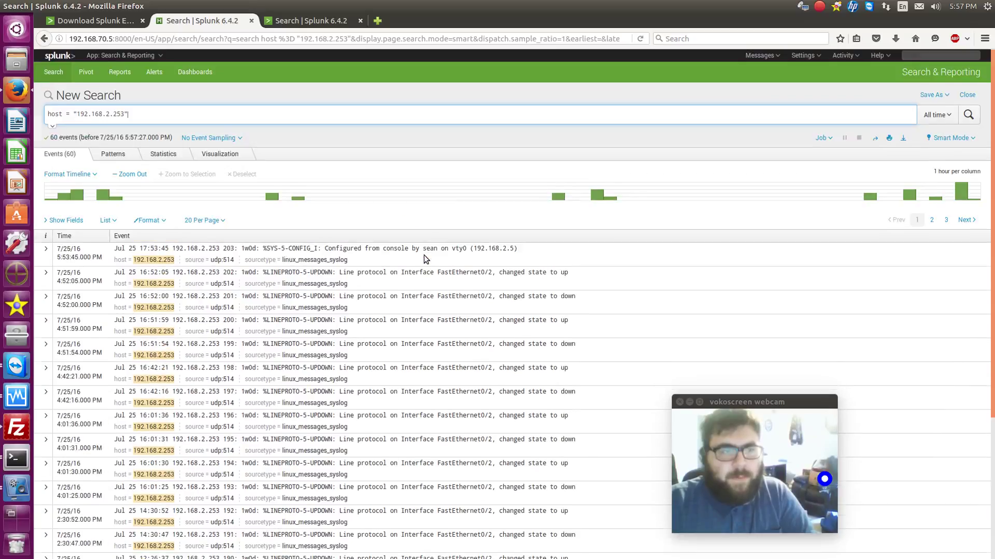
Return to the Splunk home page and launch the Google Maps app, showing an empty world map
{"action": "left_click", "coordinate": [51, 57]}
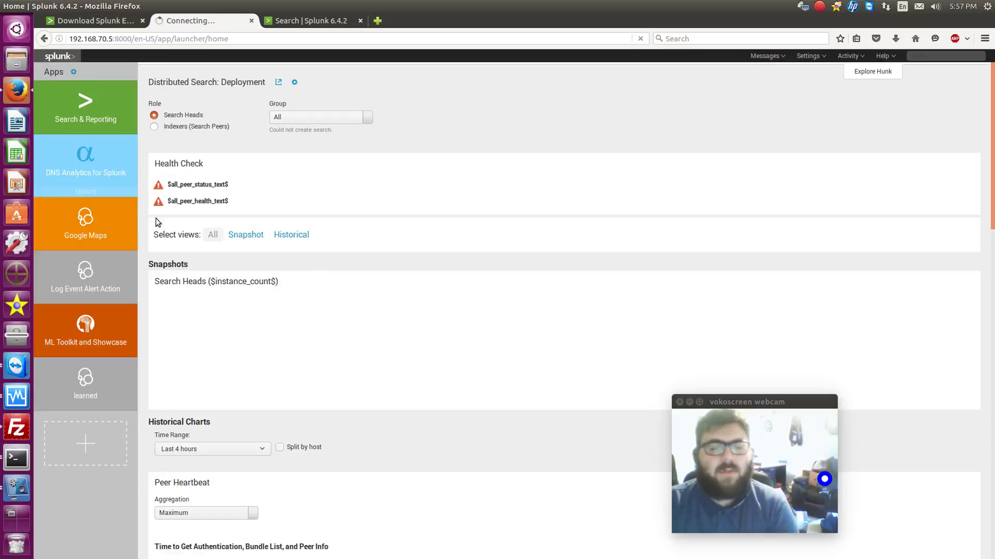
{"action": "left_click", "coordinate": [107, 197]}
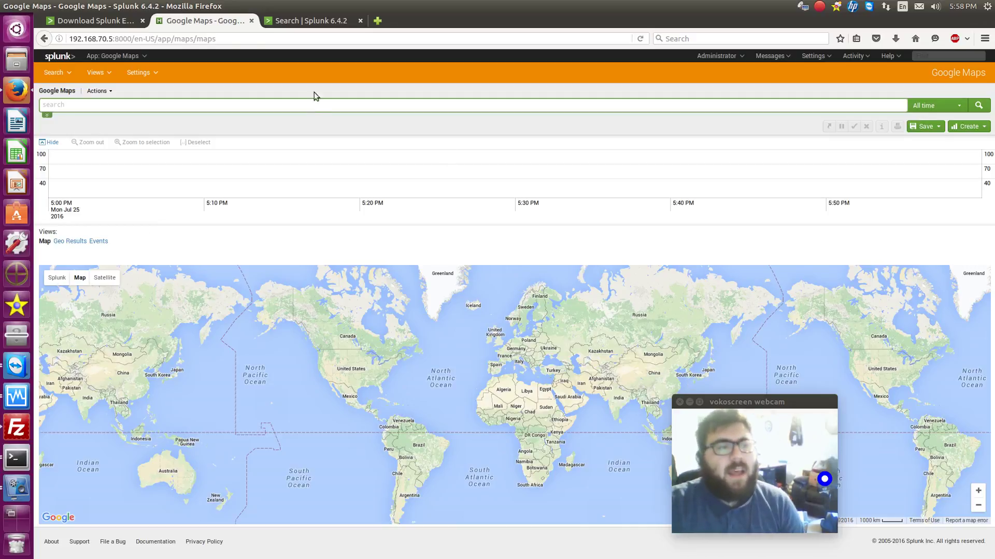
Glance at the Google Maps app's map views, then go back to the Splunk Home launcher
{"action": "left_click", "coordinate": [52, 73]}
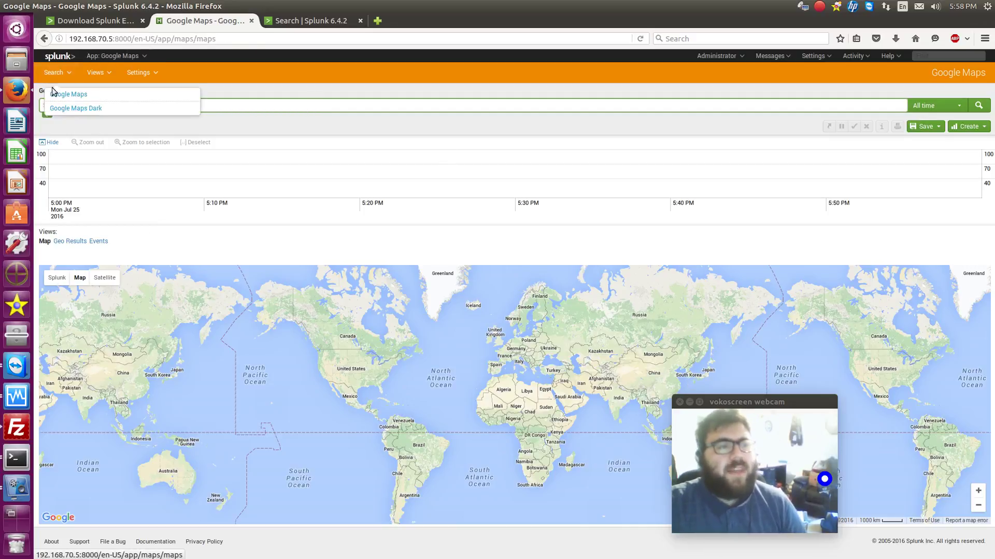
{"action": "left_click", "coordinate": [76, 105]}
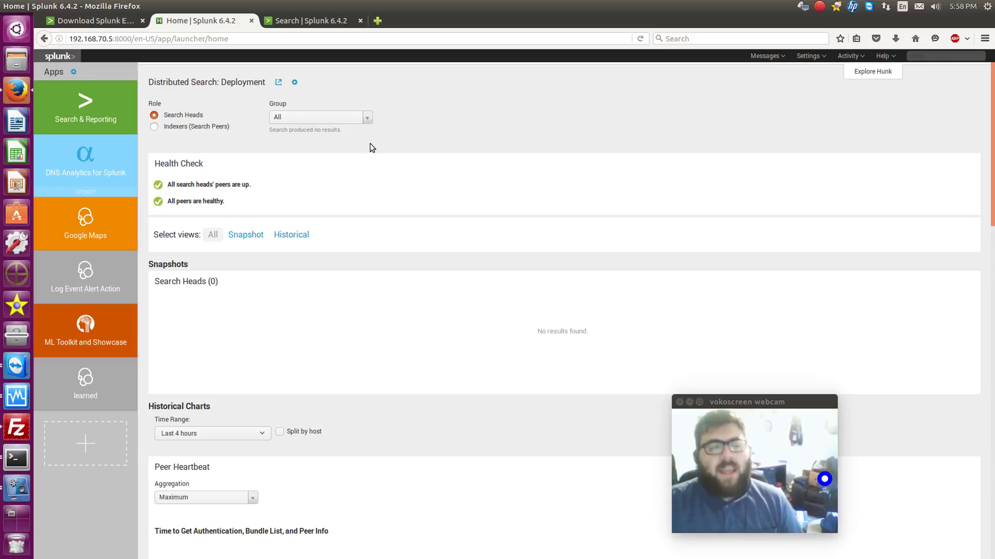
{"action": "mouse_move", "coordinate": [193, 335]}
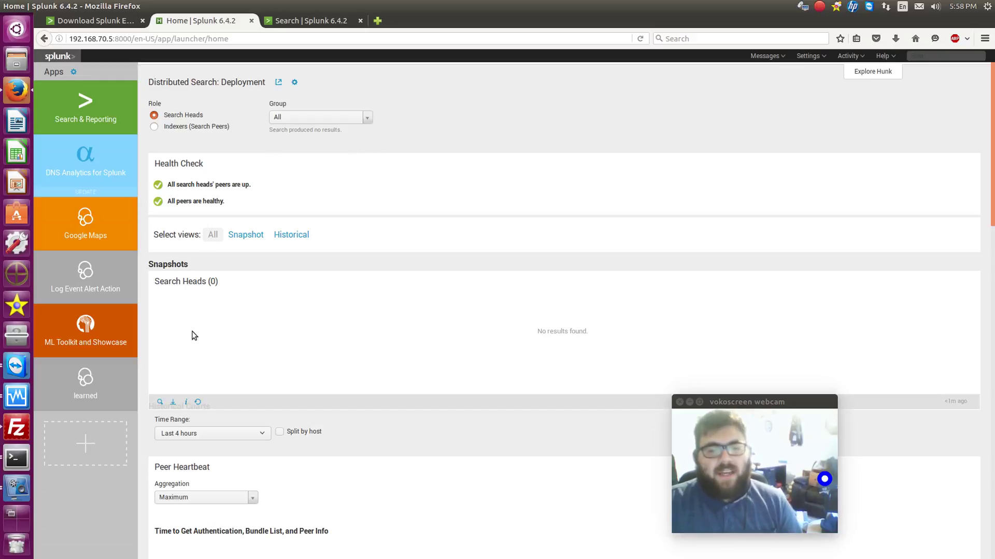